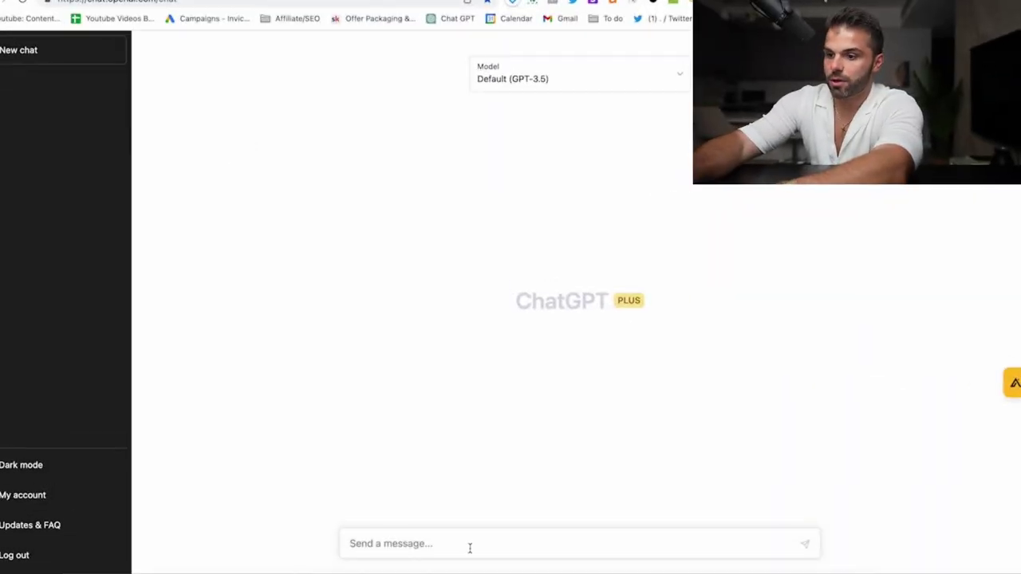
Step: Begin a new chat message with "I am starting a high ticket dropshipping store and I would to target B2B"
click(470, 547)
text(I ma)
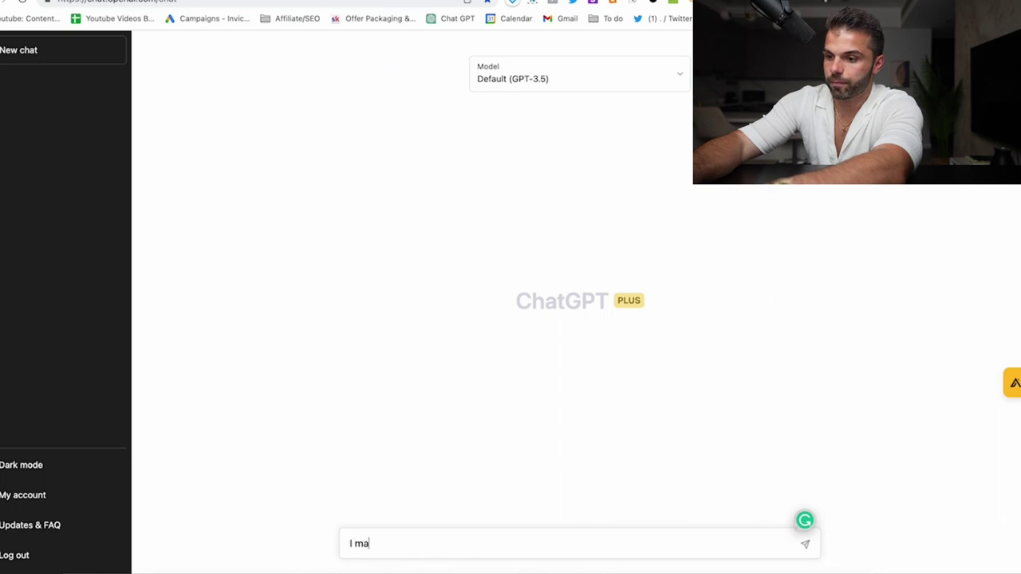
key(BackSpace)
key(BackSpace)
text(am starting a hig)
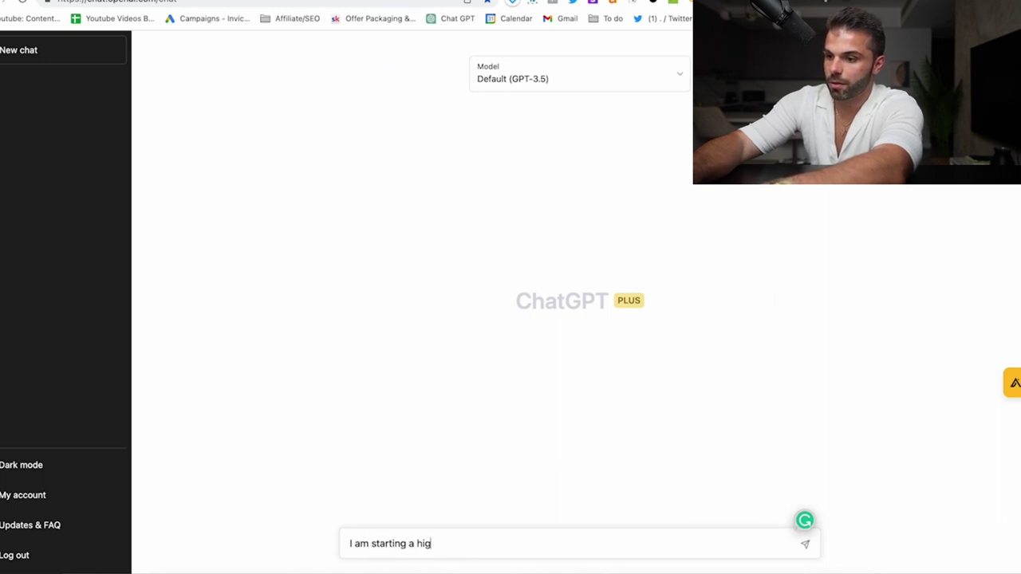
text(h ticket dropshipp)
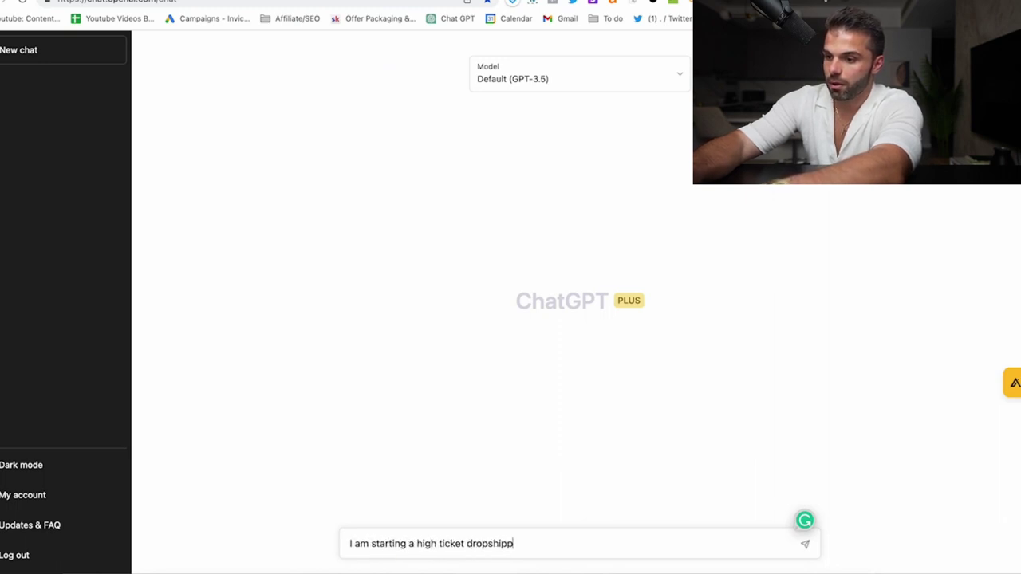
text(ing store and I w)
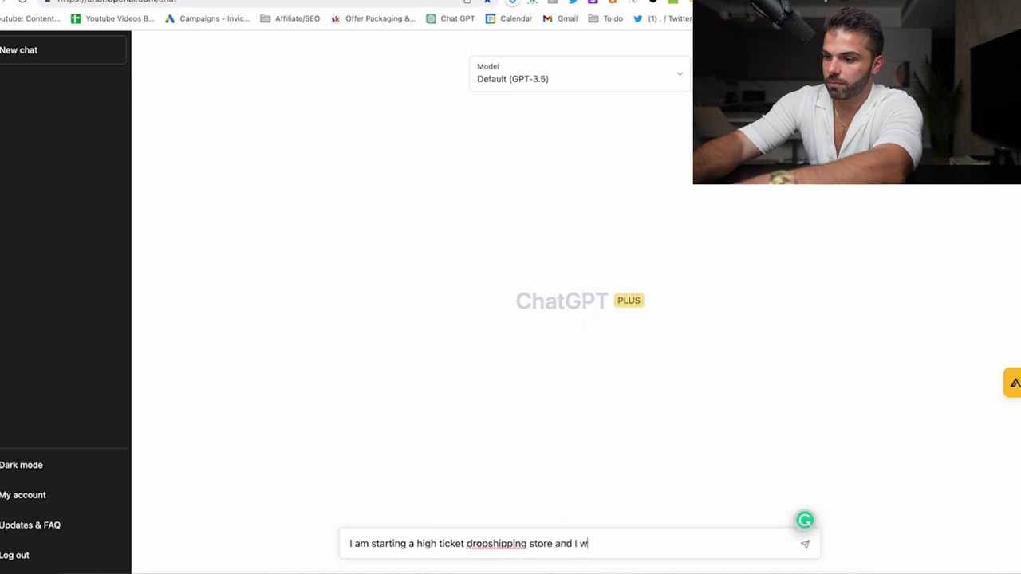
text(ould to target B2B)
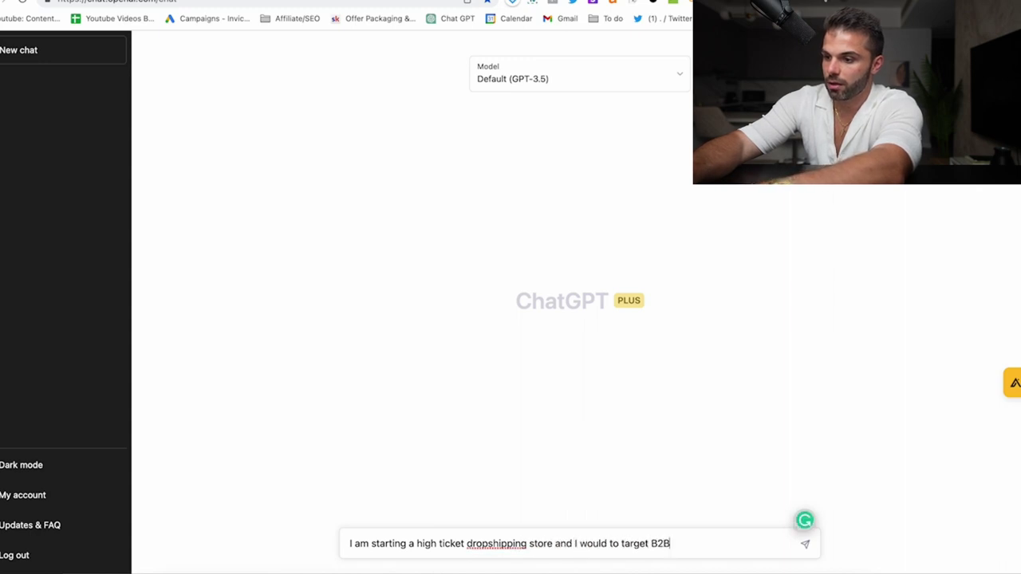
Step: Continue the message with ". Here is my list of ideas for niches to this point:" followed by a blank line
text(. Here is my list of ideas so)
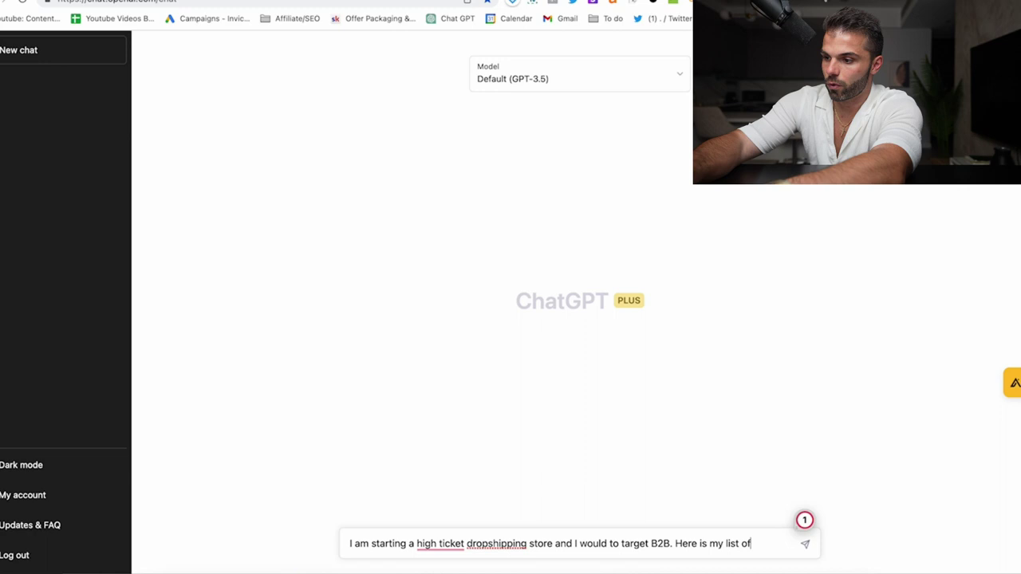
key(BackSpace)
key(BackSpace)
text(for niches to t)
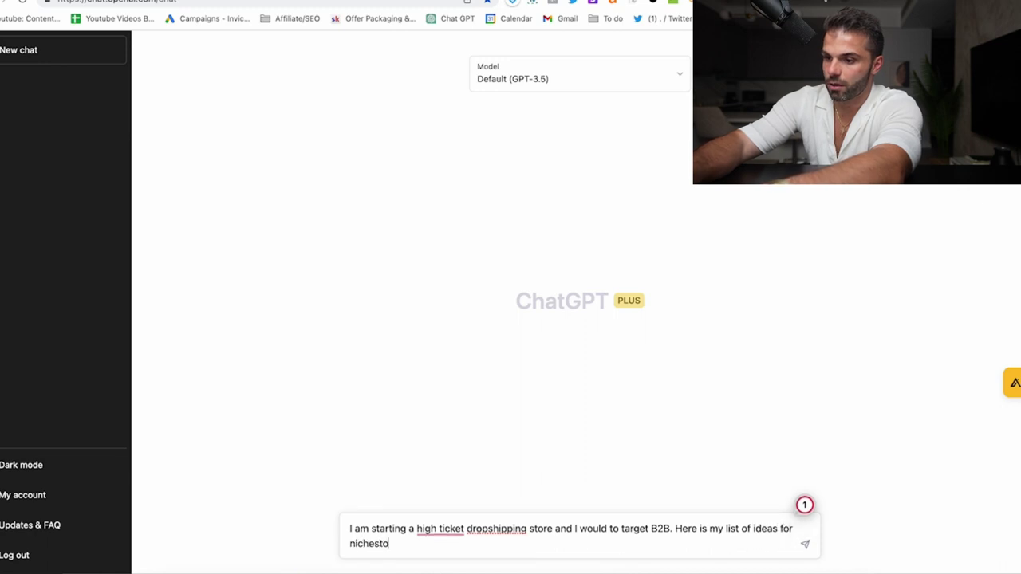
text(his pion)
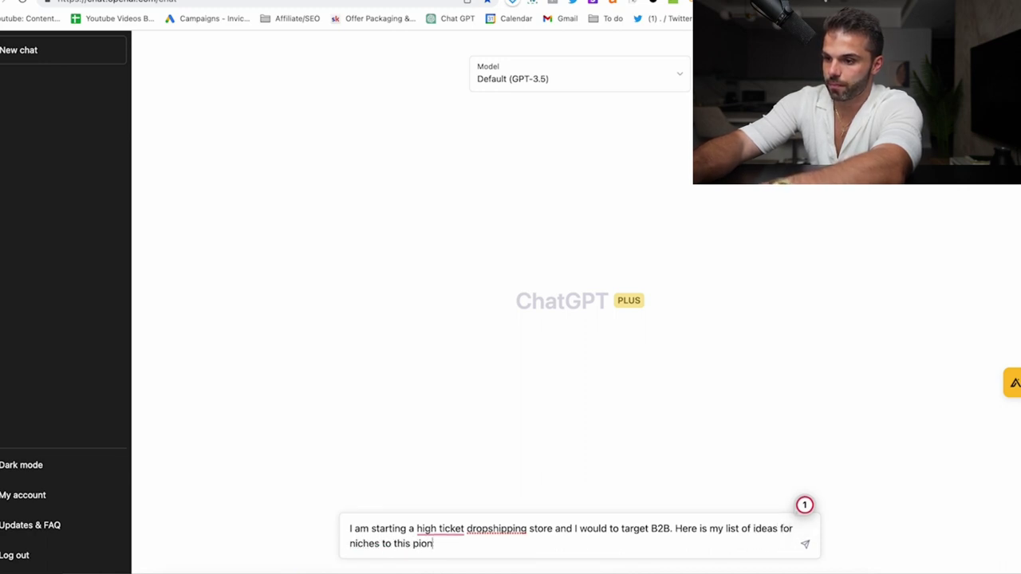
text(g)
key(BackSpace)
key(BackSpace)
key(BackSpace)
key(BackSpace)
text(oing:)
key(shift+Return)
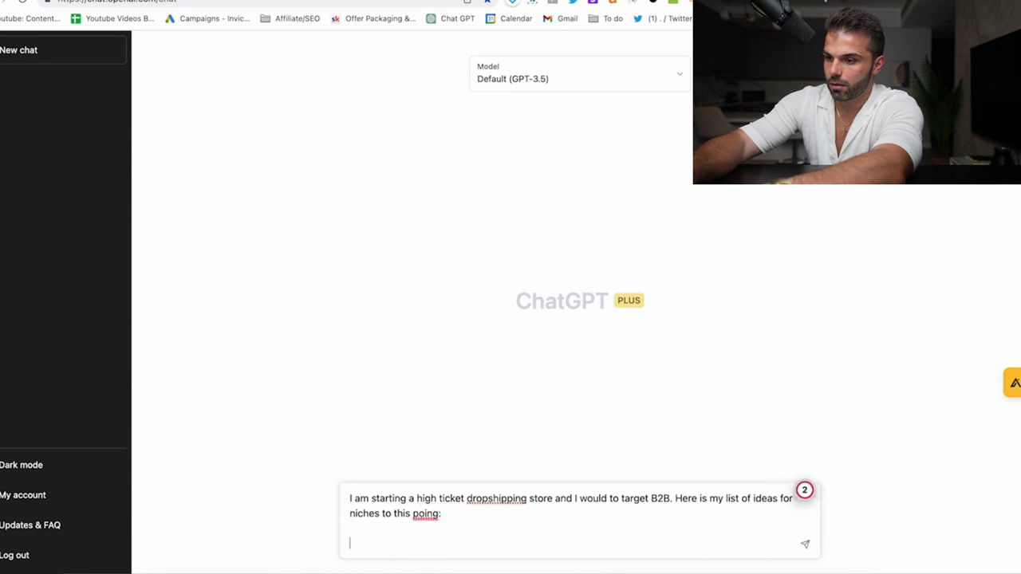
key(BackSpace)
key(BackSpace)
key(BackSpace)
text(t:)
key(shift+Return)
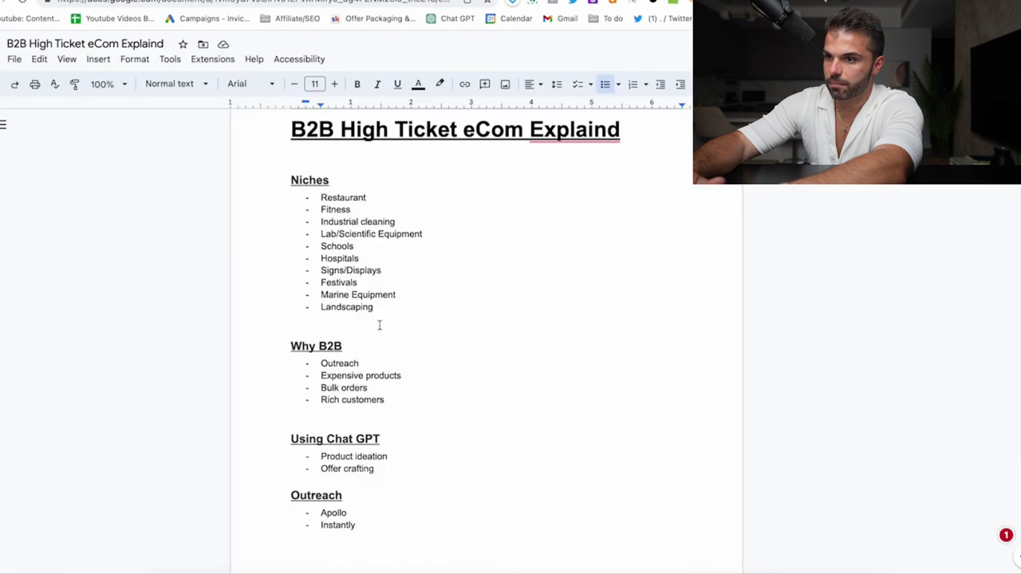
Step: Copy the Niches list, Restaurant through Landscaping, from the Google Docs outline into the ChatGPT message
drag(378, 324, 312, 199)
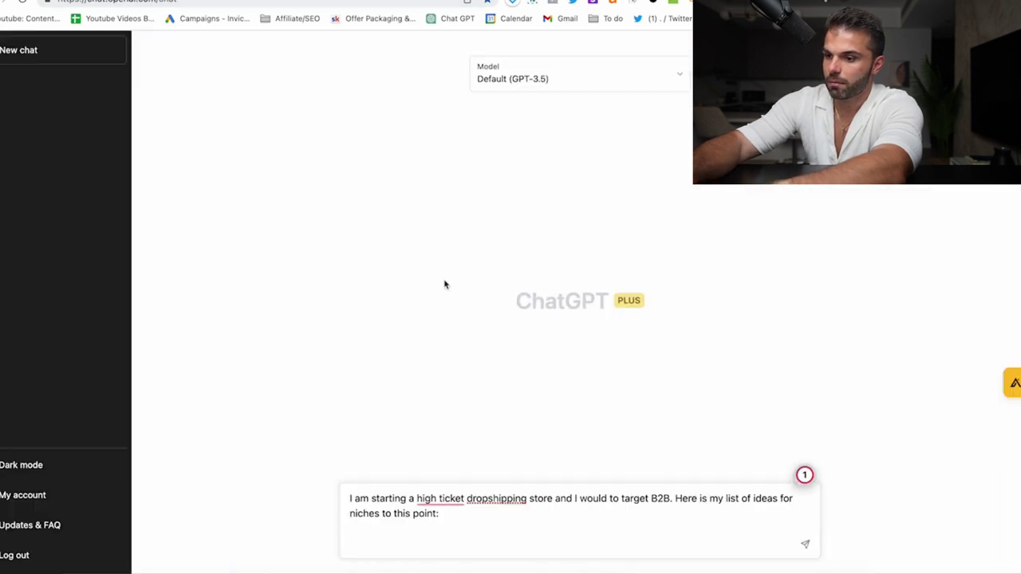
key(ctrl+v)
key(shift+Return)
Step: Add "Please tell me other businesses that would need a bunch of items over $3,000" below the list and send the message
text(Please tell )
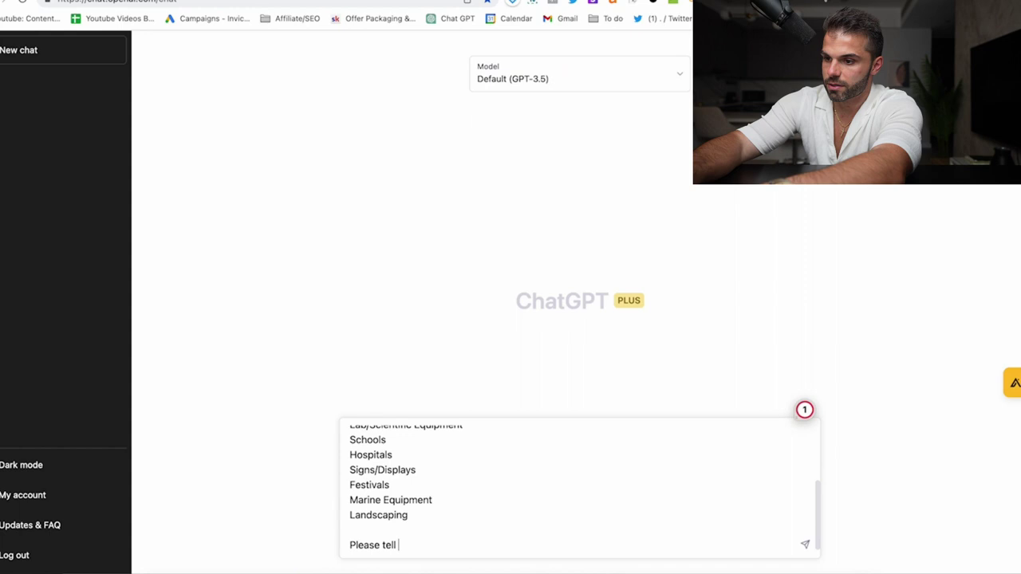
text(me other businesses tha)
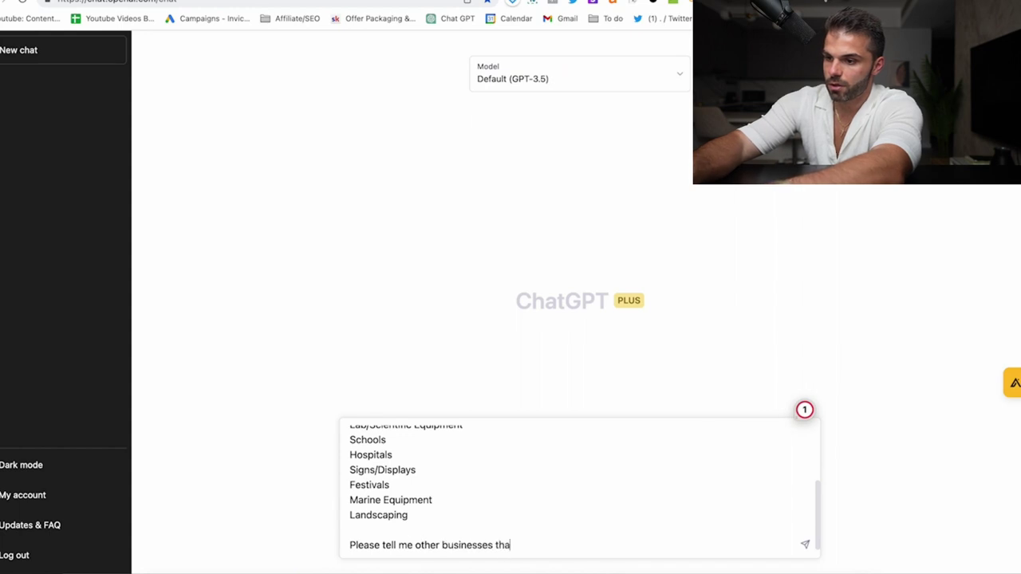
text(t would need a )
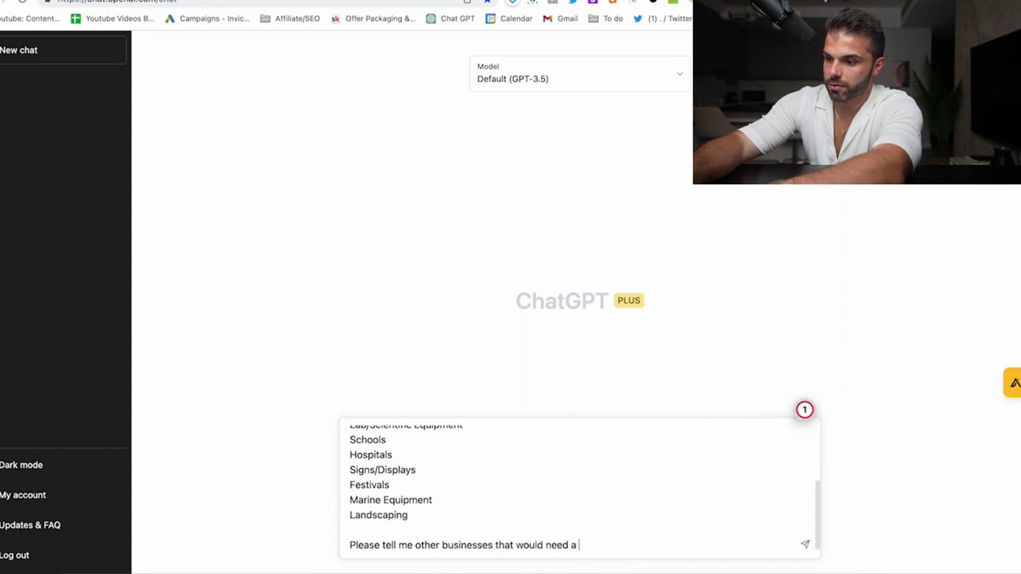
text(bunch of items over 3)
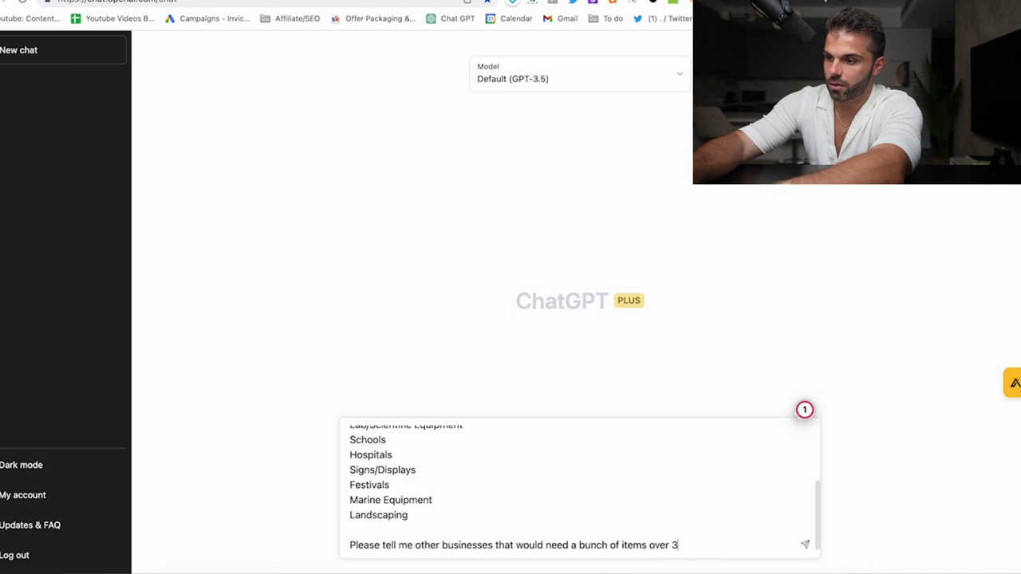
text(3,000)
key(Return)
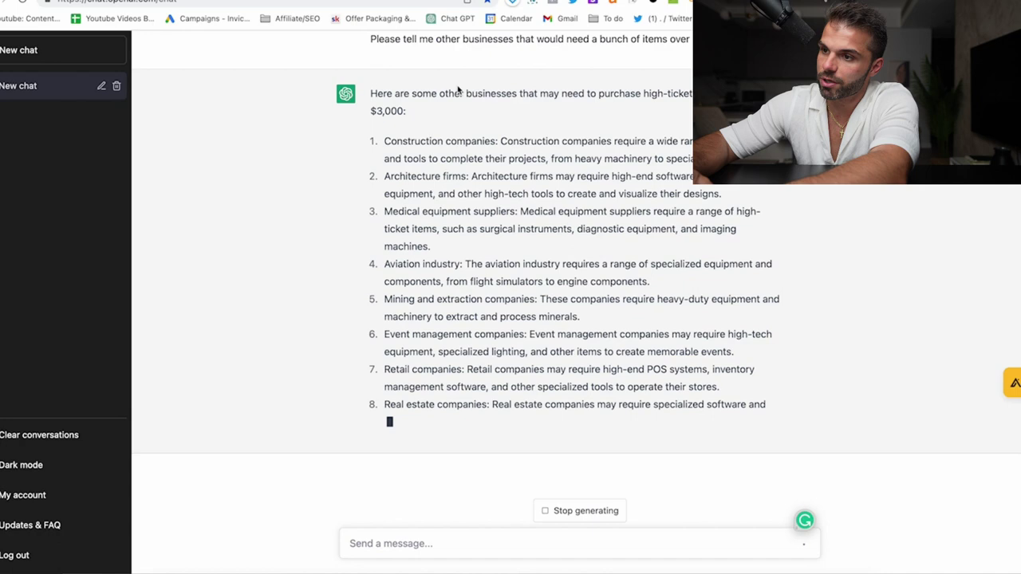
Step: Copy the introductory paragraph of the first prompt into a new message
scroll(459, 91, up, 5)
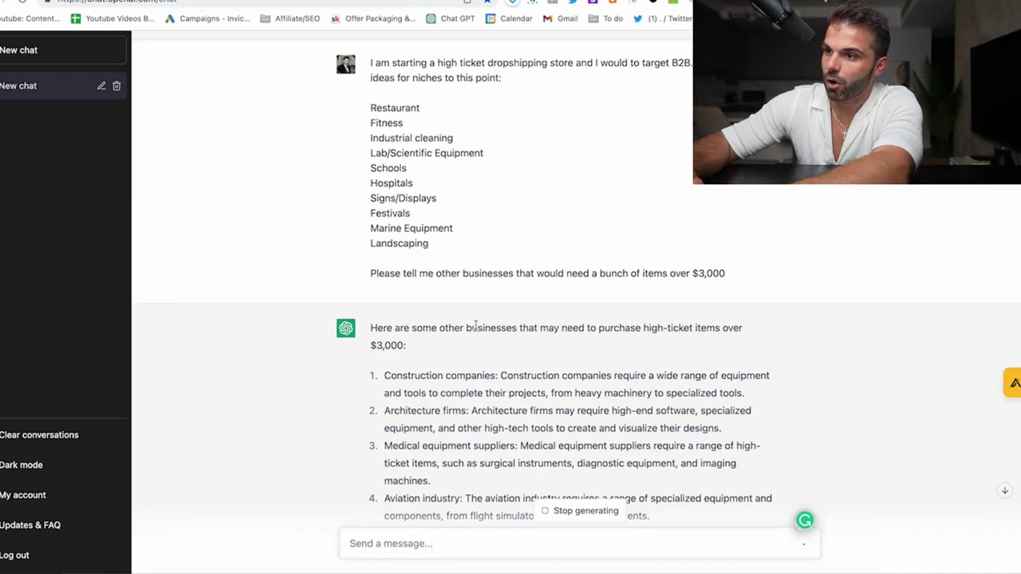
scroll(476, 324, up, 1)
drag(500, 97, 364, 91)
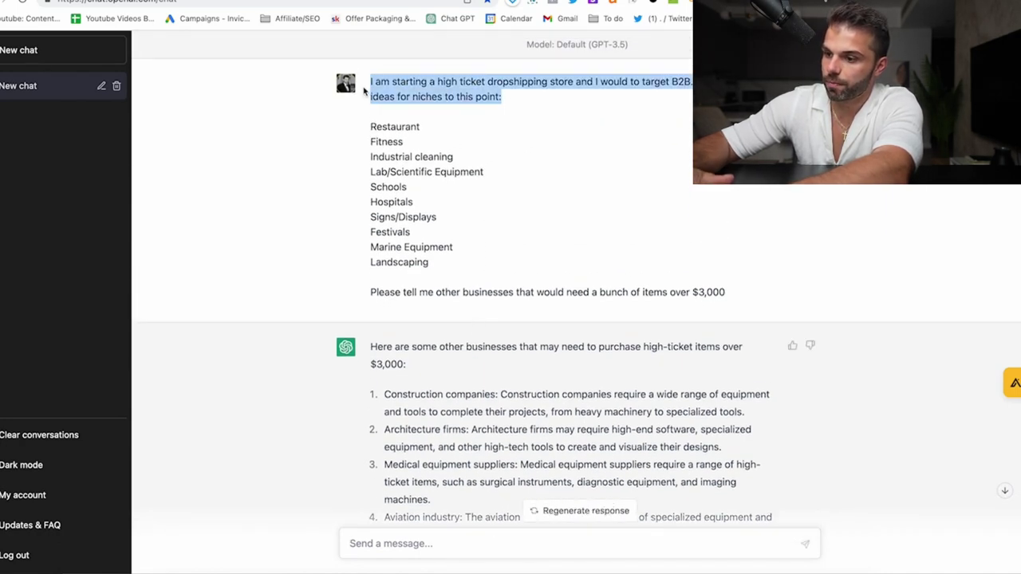
key(super+c)
click(529, 542)
key(super+v)
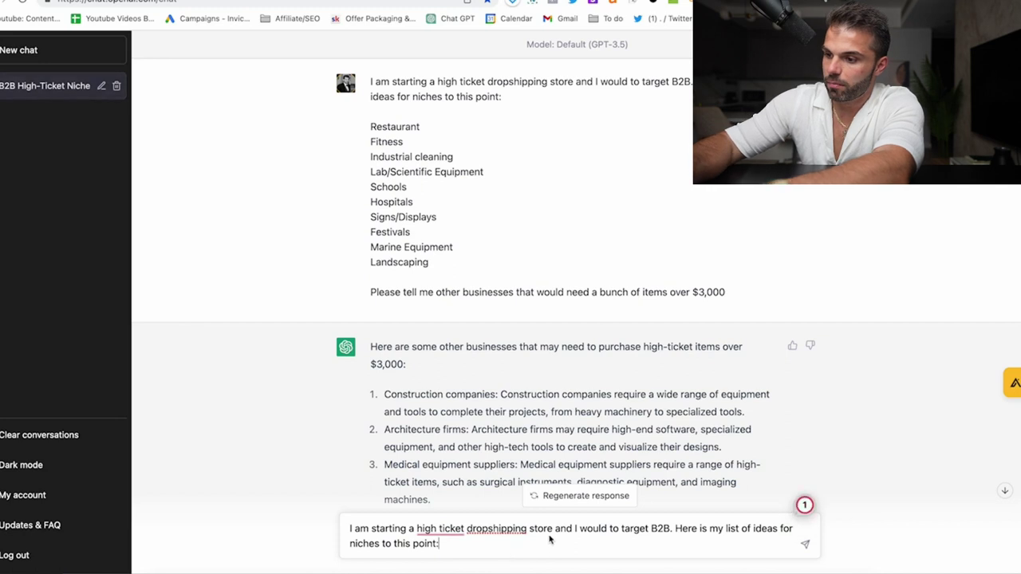
Step: Replace the pasted text after "dropshipping store" with "in the B2B Restaurant Niche."
shift+click(554, 530)
text(in th3eB)
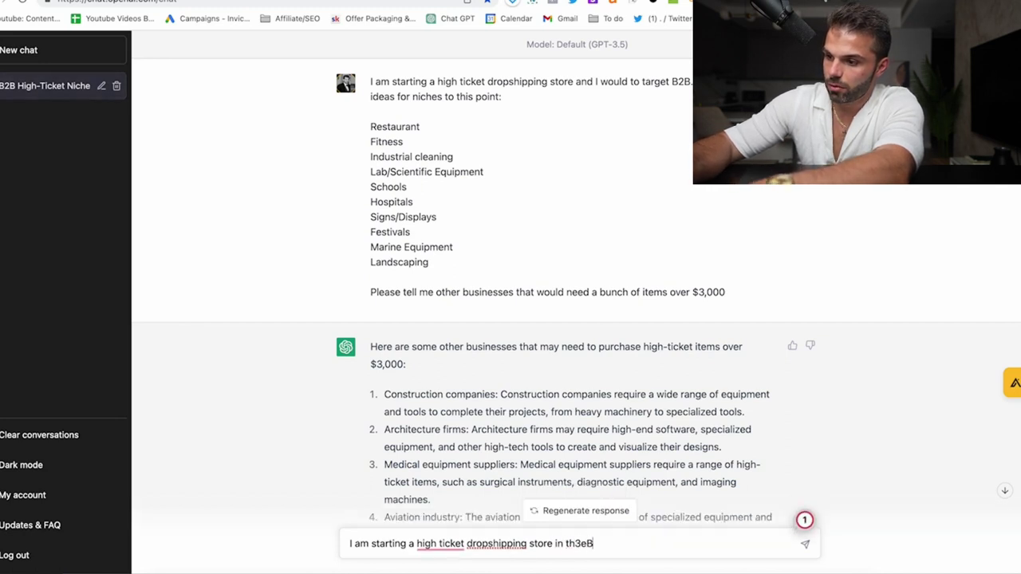
key(BackSpace)
key(BackSpace)
key(BackSpace)
text(e B2B Res)
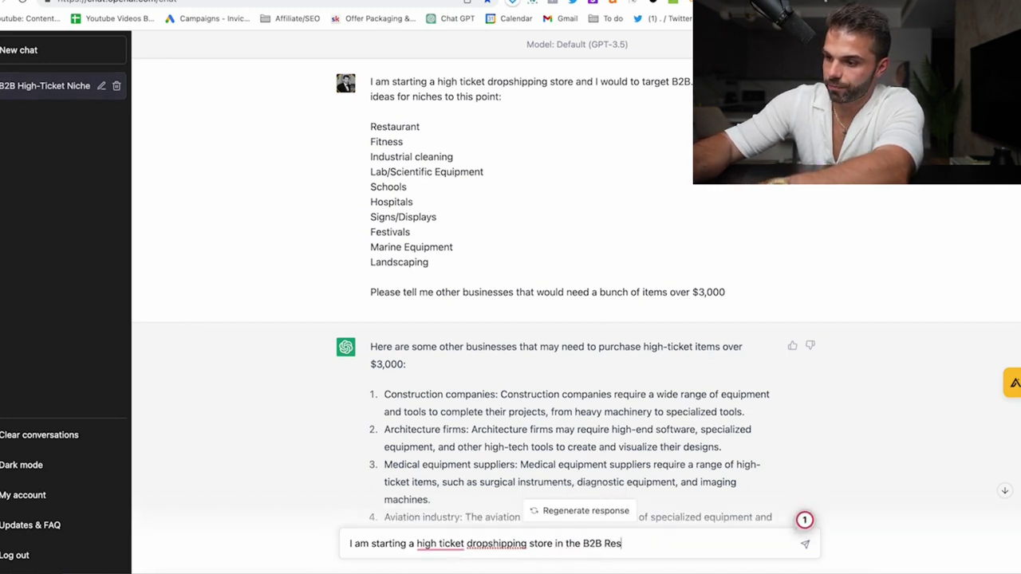
text(taurant Niche. )
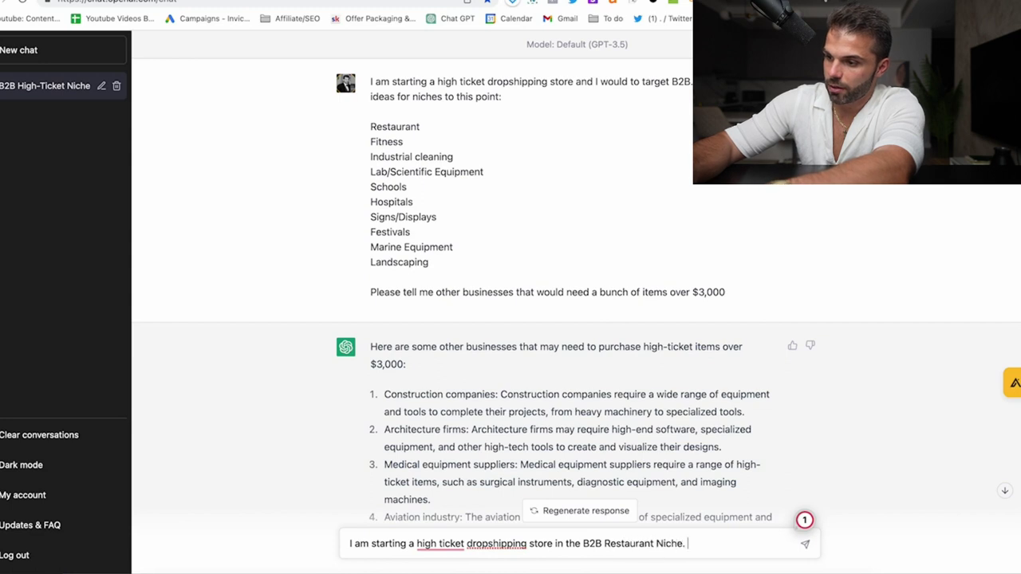
Step: Add the request "Please tell me 15-20 products that cost over $2,500" to the message
text(Pleas tell me)
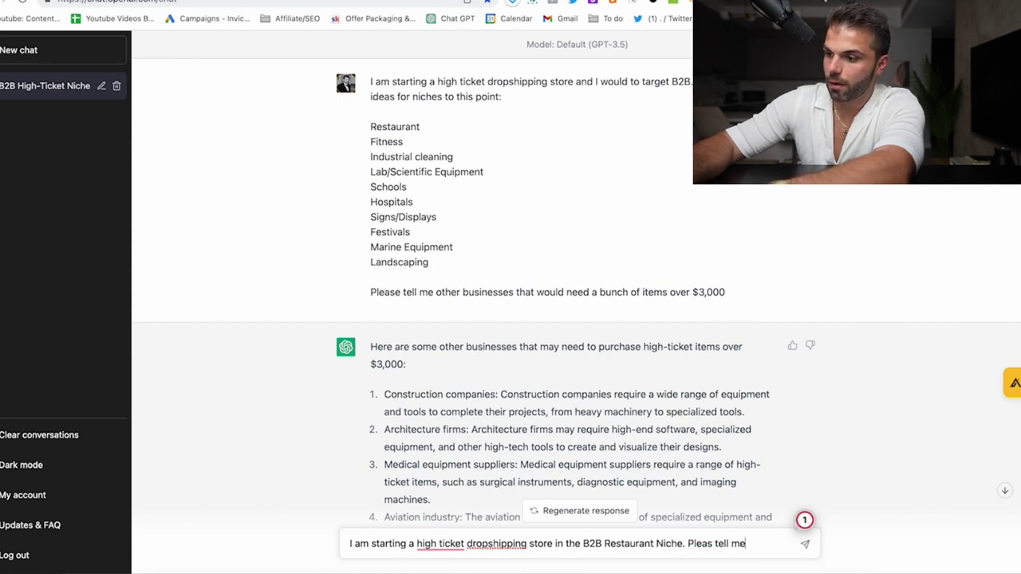
key(BackSpace)
key(BackSpace)
key(BackSpace)
key(BackSpace)
key(BackSpace)
text(tell me )
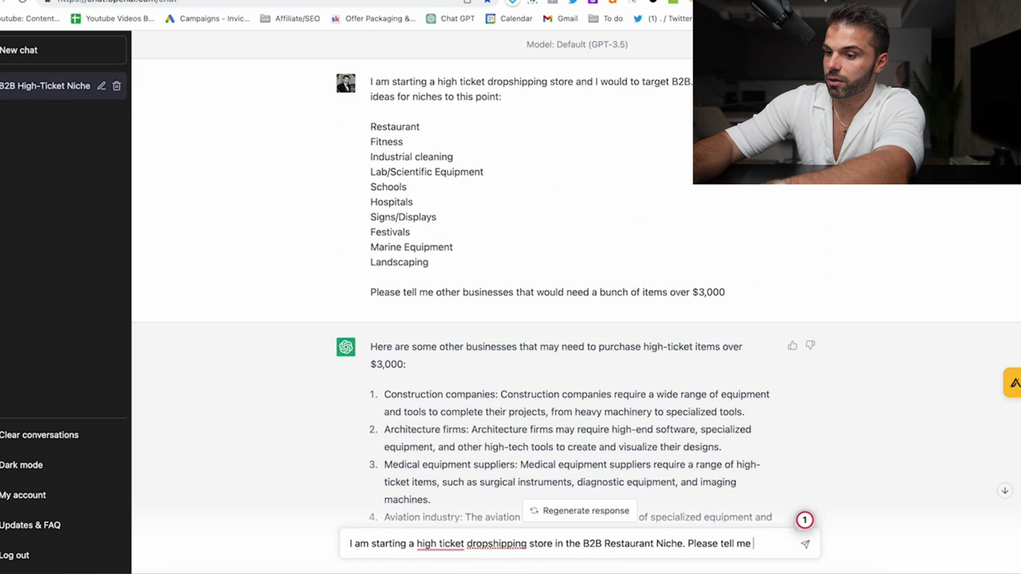
text(15-20 products that cost o)
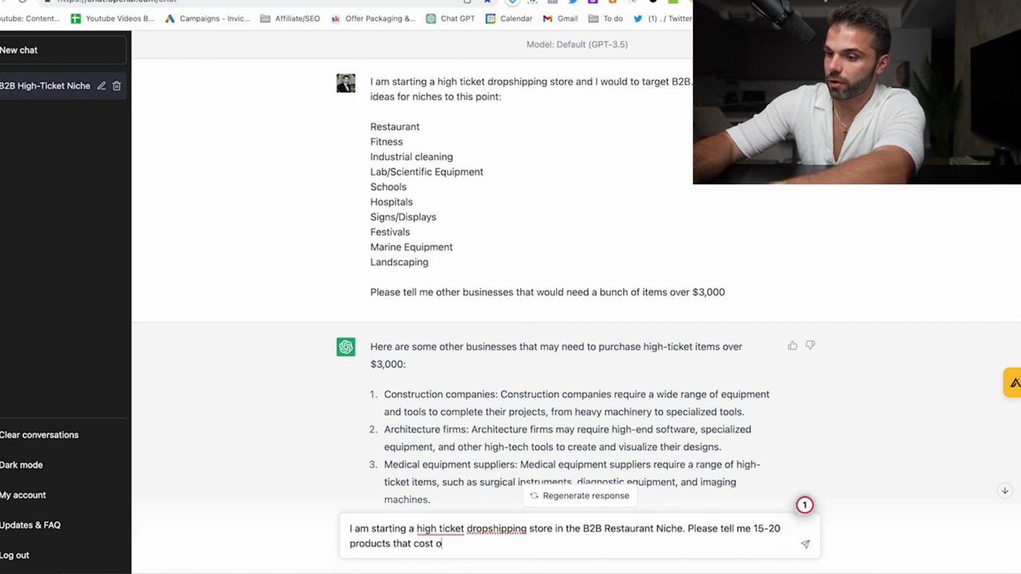
text(ver $2,500 )
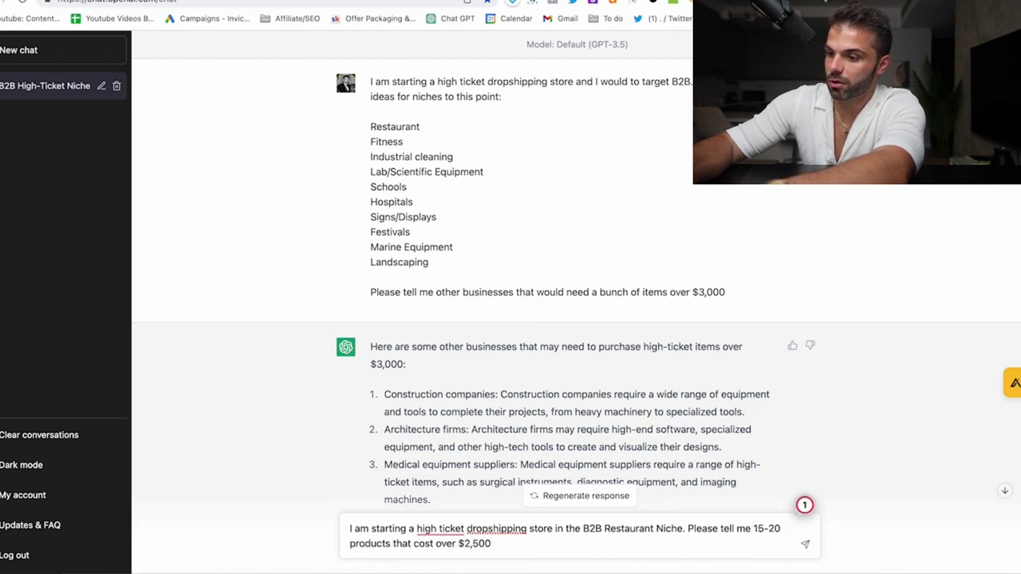
Step: Finish the request with "that a restaurant would need" and send it
text(that are a)
key(BackSpace)
key(BackSpace)
key(BackSpace)
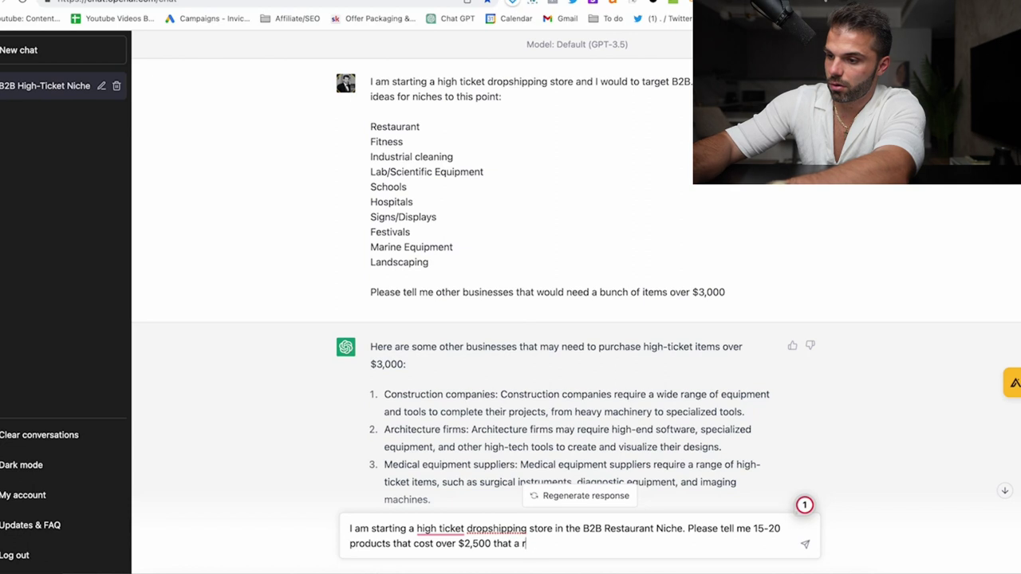
text(estua)
key(BackSpace)
text(aurant wou)
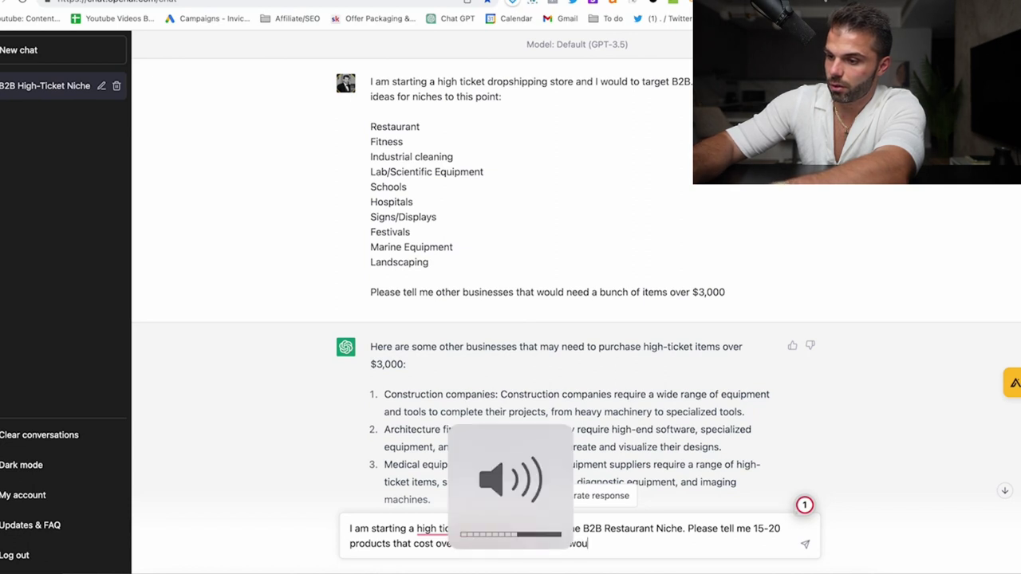
text(ld ne)
key(Return)
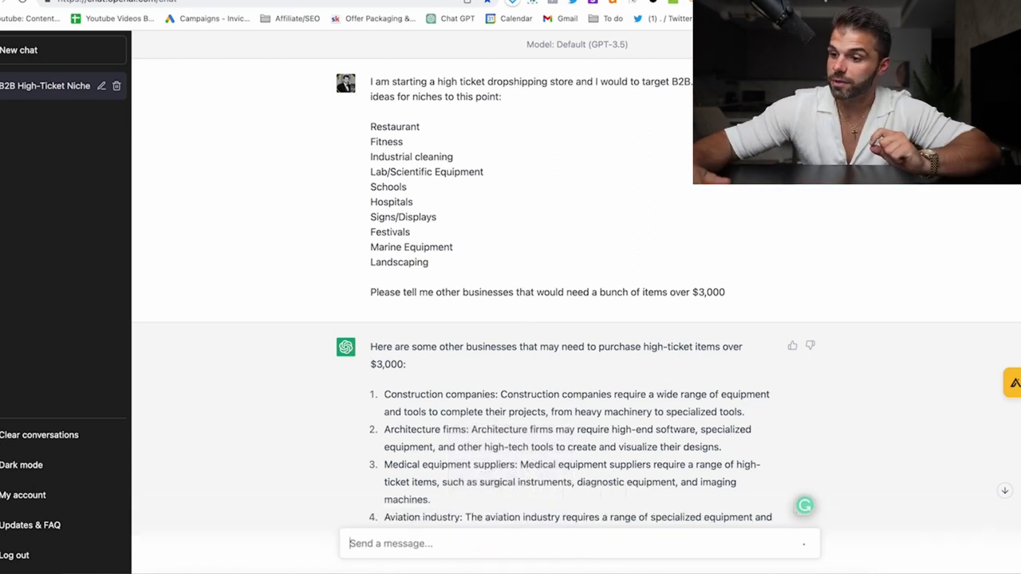
Step: Review the suggested restaurant products and their price ranges, and return to the B2B High Ticket eCom outline in Google Docs
scroll(511, 408, down, 5)
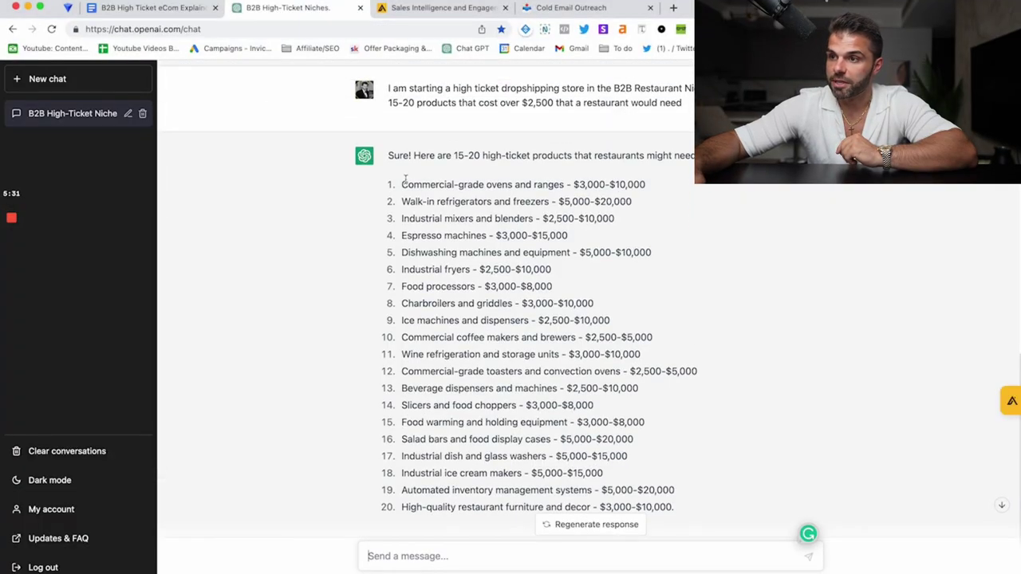
drag(401, 181, 677, 498)
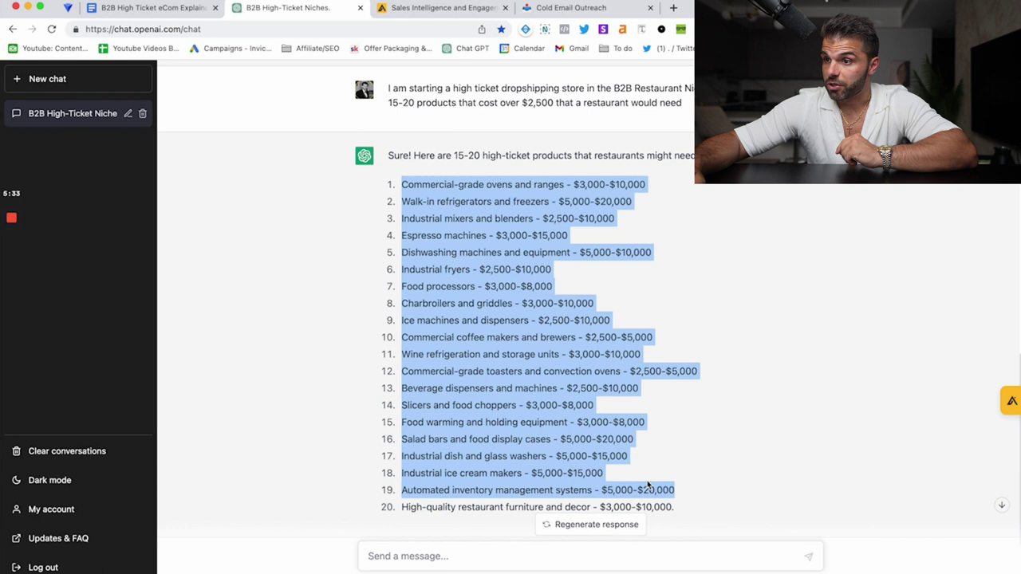
click(179, 8)
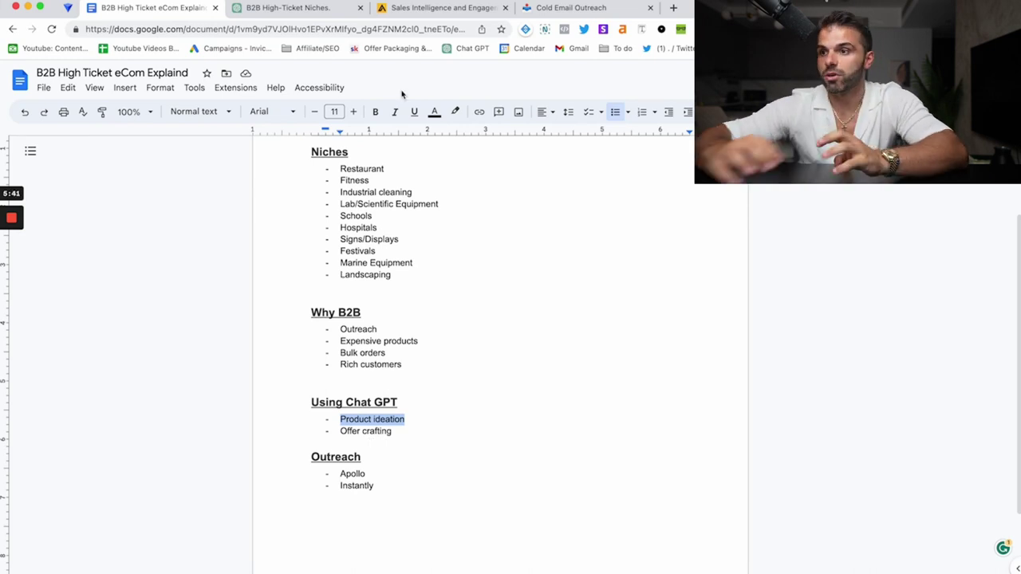
Step: Switch to Apollo, start a people search and filter it by the restaurants industry
click(407, 8)
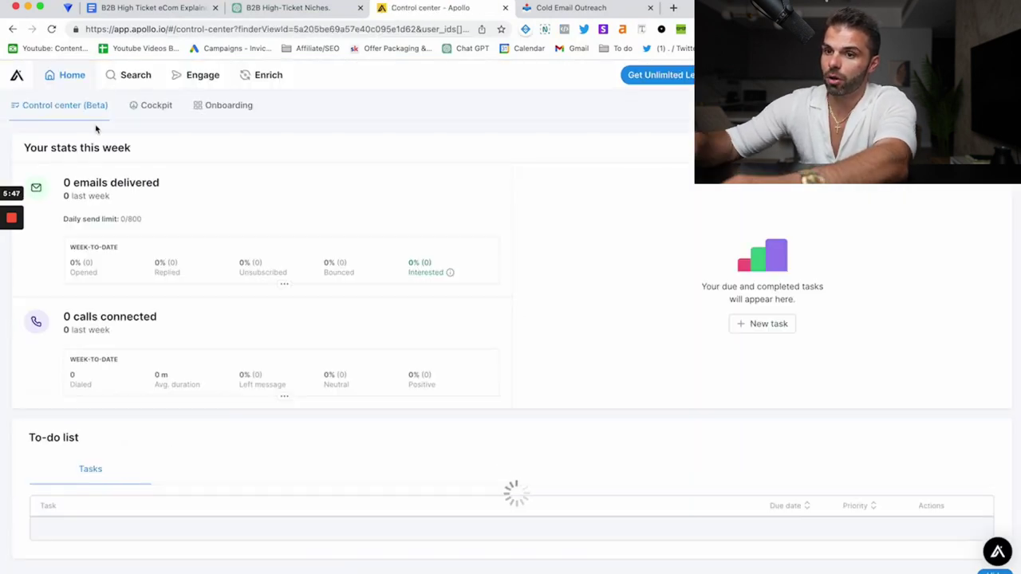
click(135, 84)
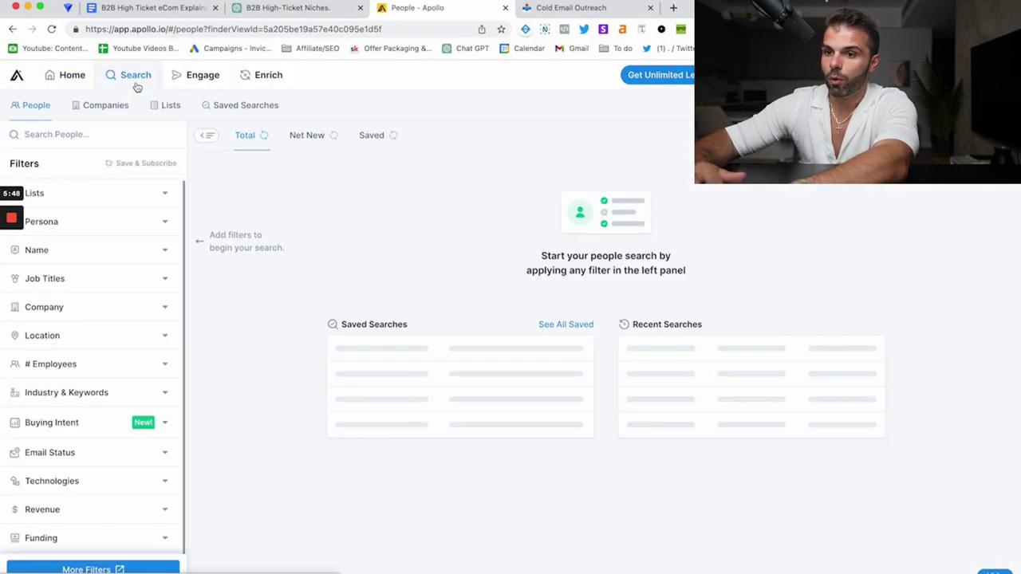
click(78, 375)
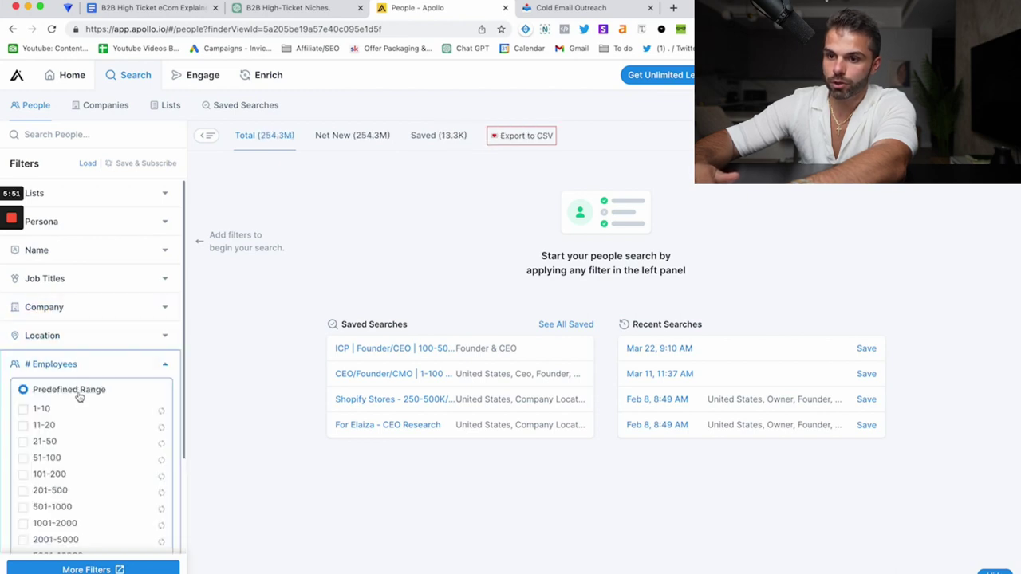
click(77, 374)
click(72, 392)
click(92, 416)
text(resu)
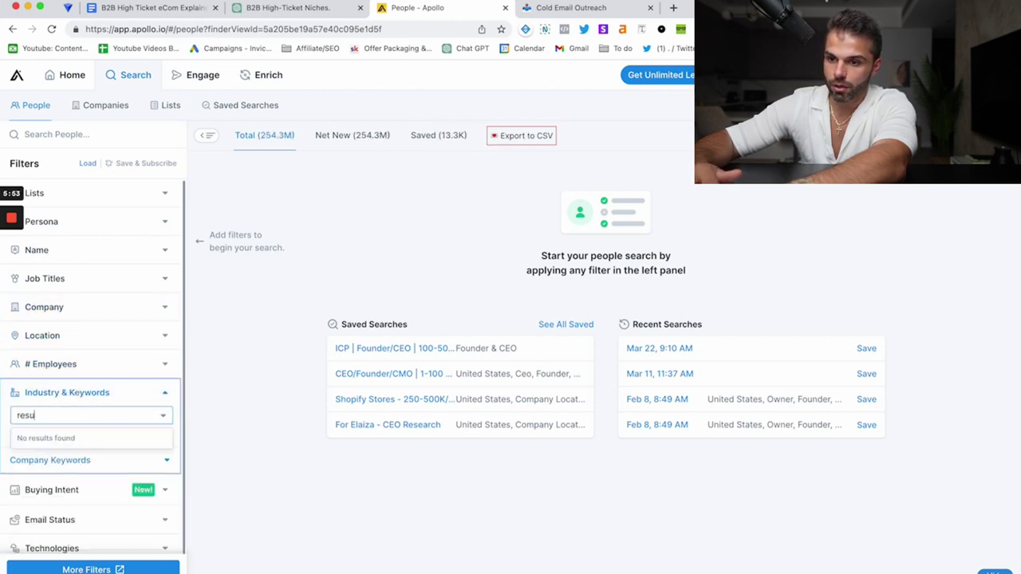
key(BackSpace)
text(taur)
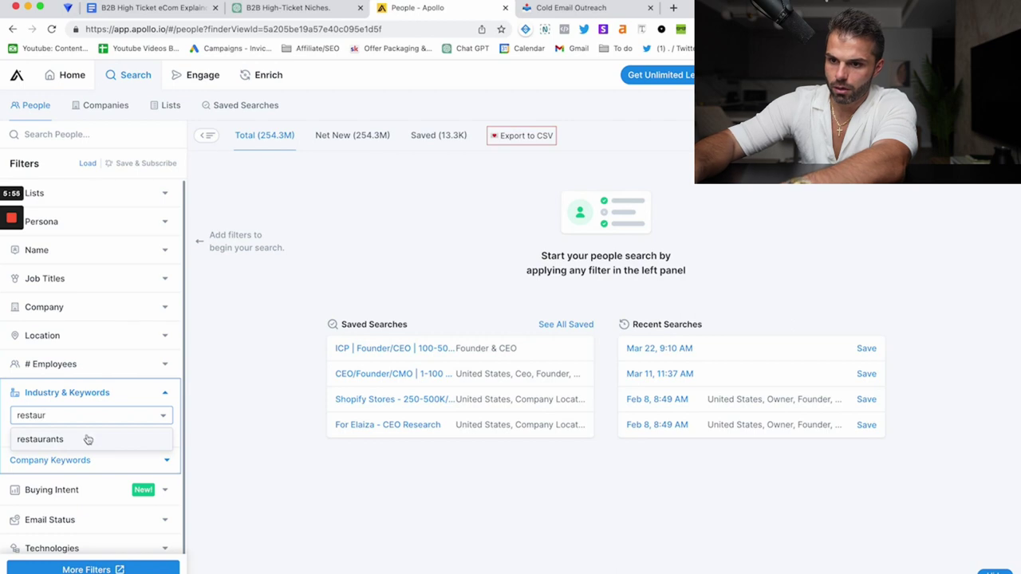
click(88, 440)
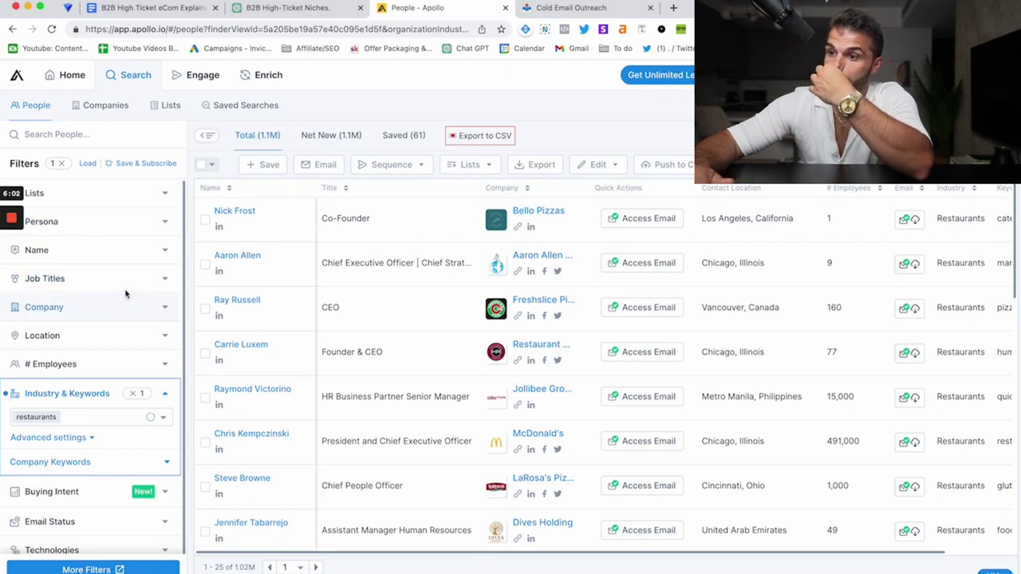
Step: Limit the people search to contacts located in the united states
click(100, 344)
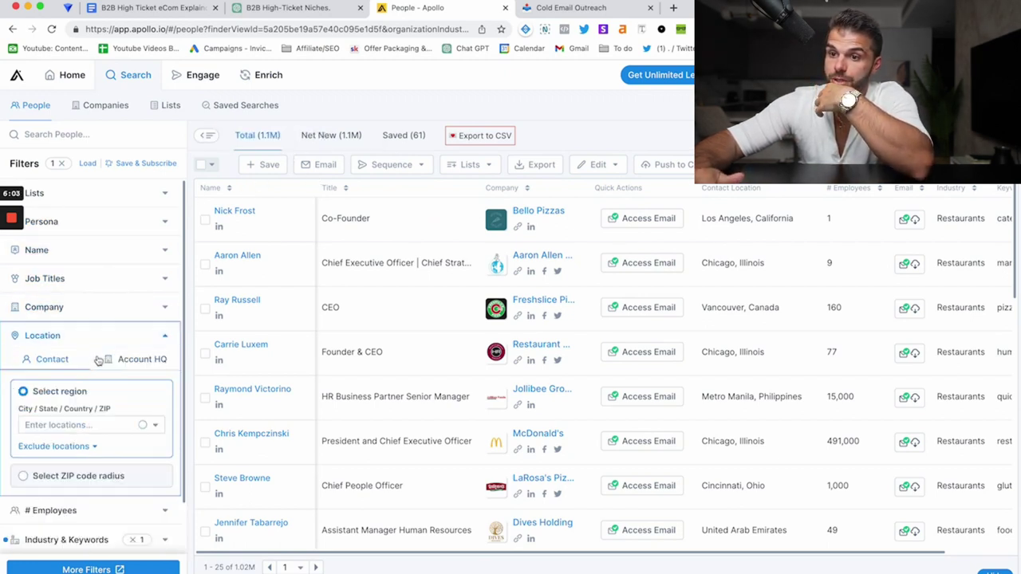
click(88, 422)
text(united states)
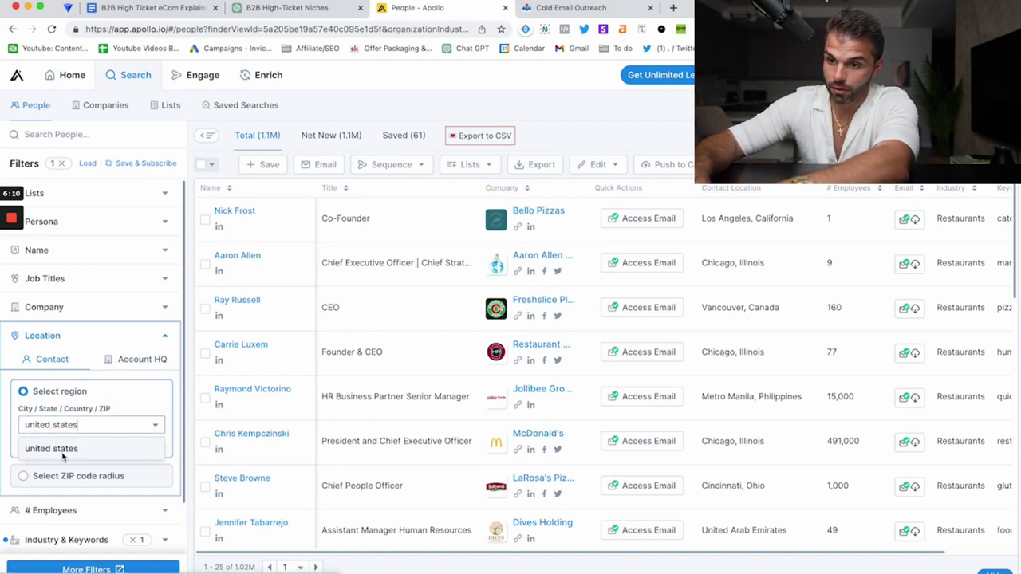
click(62, 454)
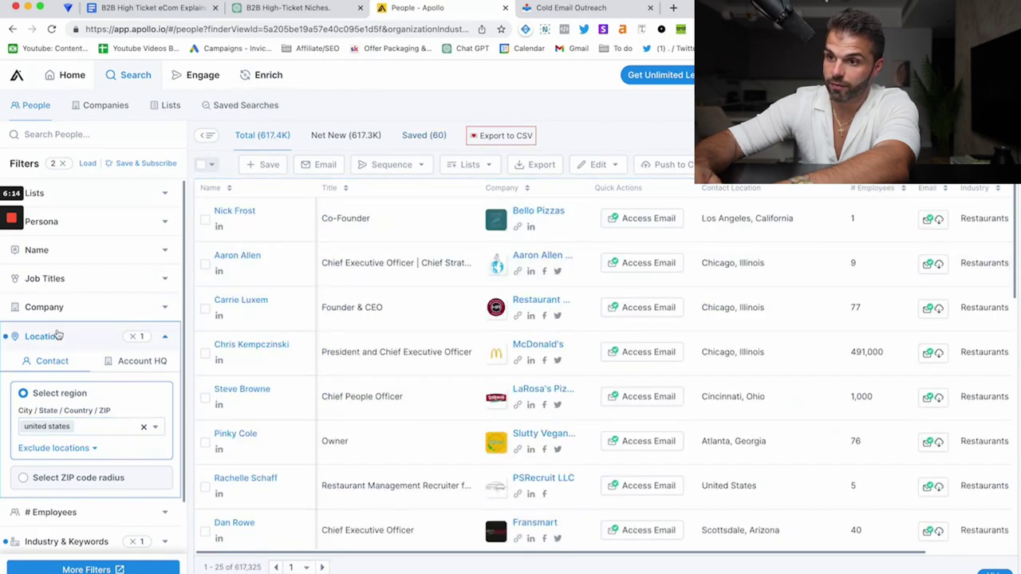
Step: Filter the contacts by the management levels Owner, Founder, C suite, Director, Head and Vp
click(64, 281)
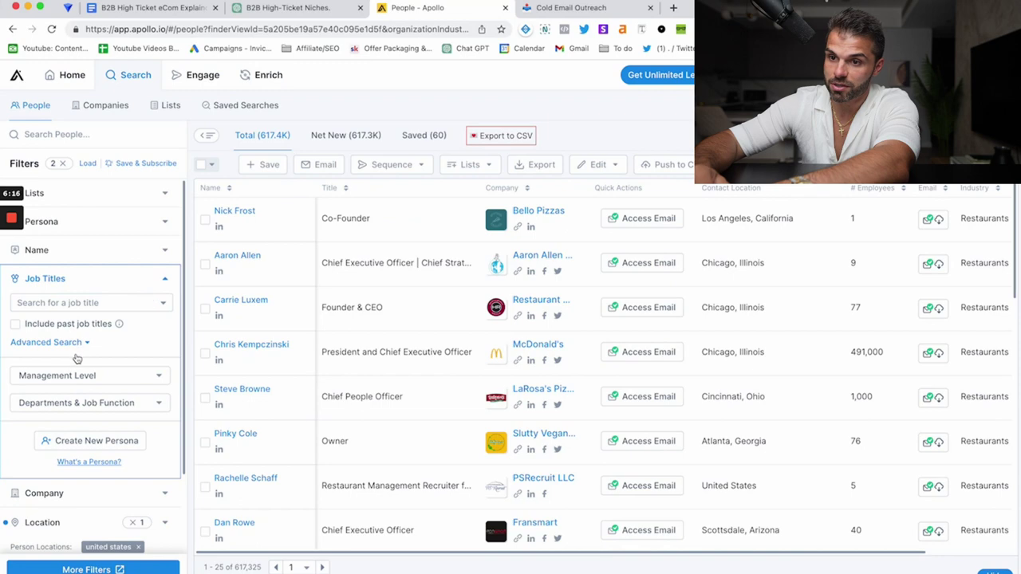
click(74, 386)
click(46, 396)
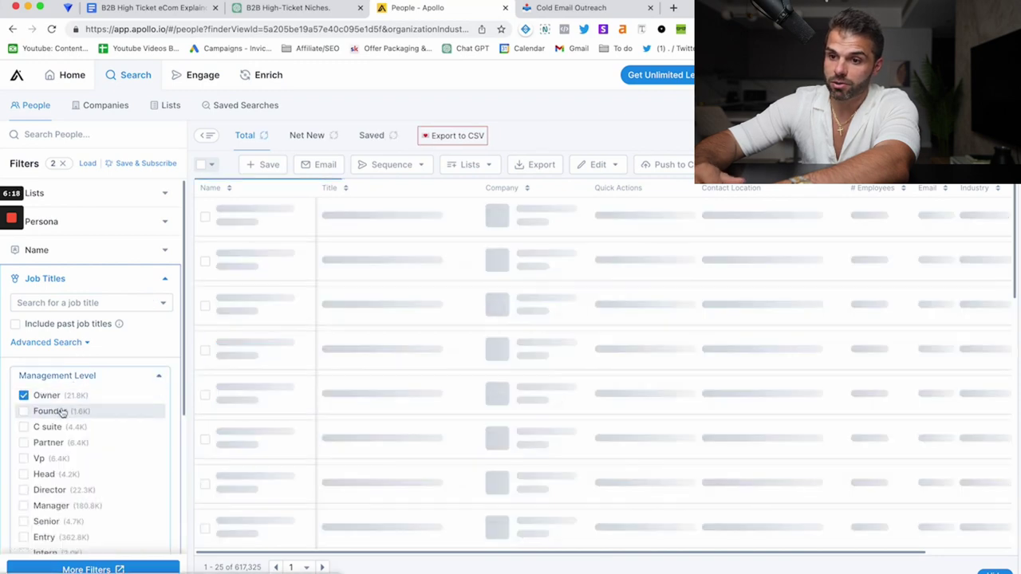
click(48, 410)
click(61, 429)
scroll(61, 429, down, 1)
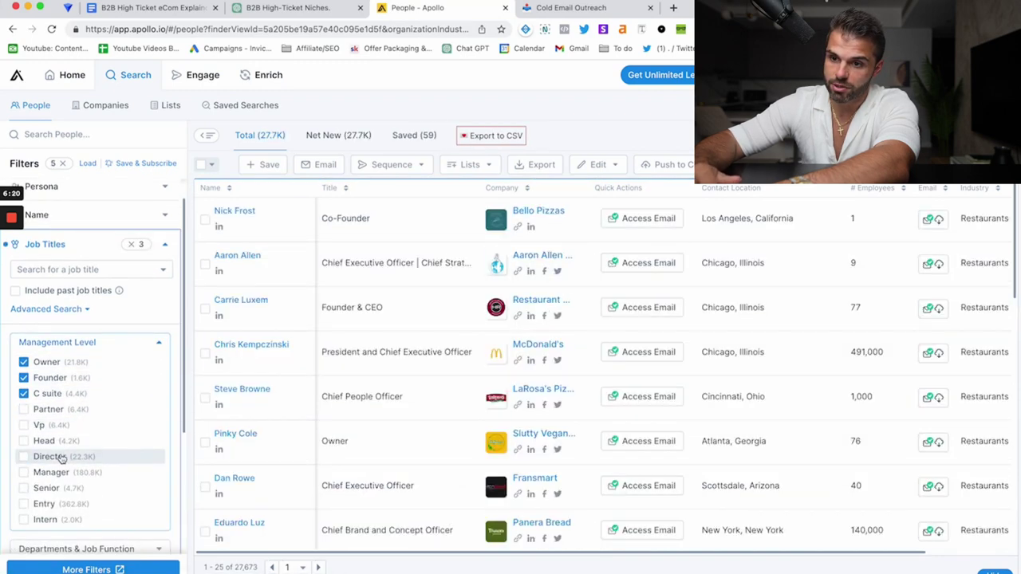
click(61, 457)
click(44, 441)
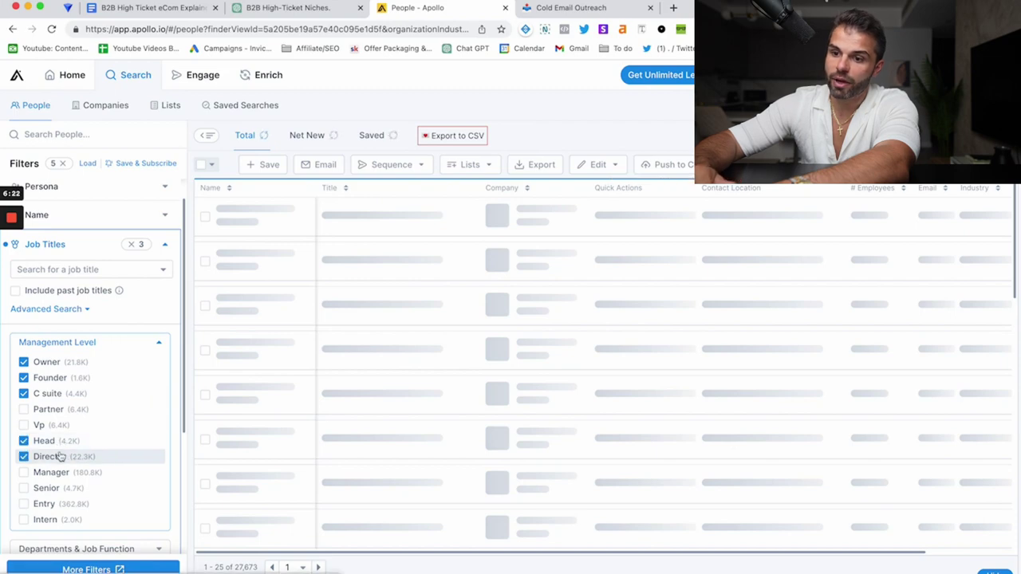
click(38, 425)
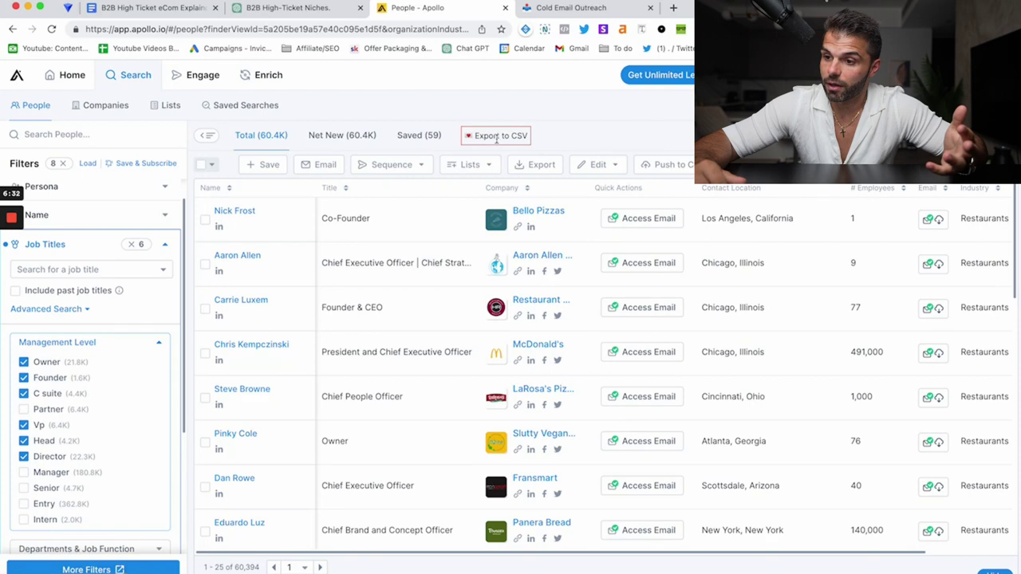
Step: Open the CSV export options for the filtered contacts and examine the export quantity and credit usage
drag(478, 135, 527, 140)
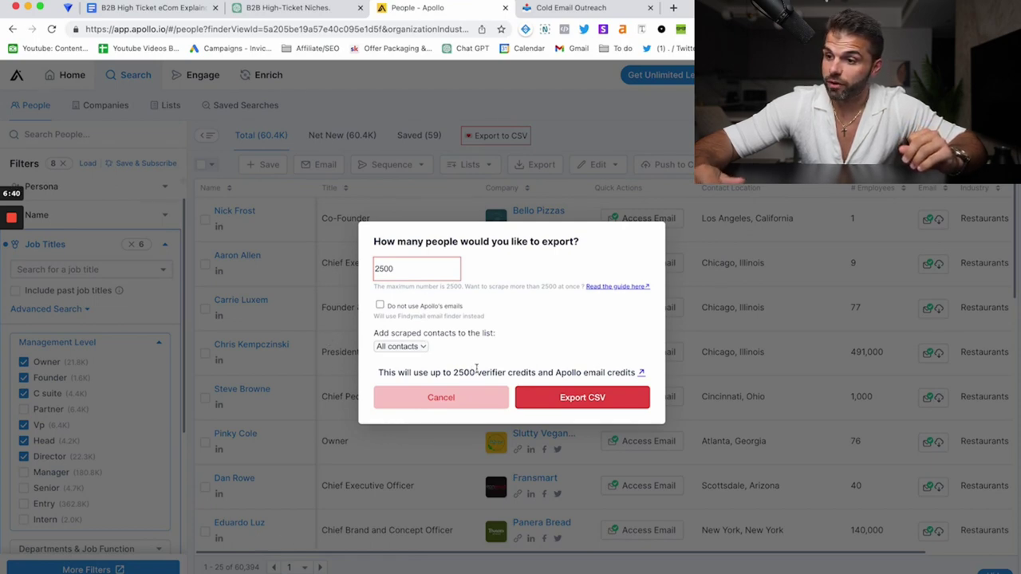
drag(383, 368, 617, 368)
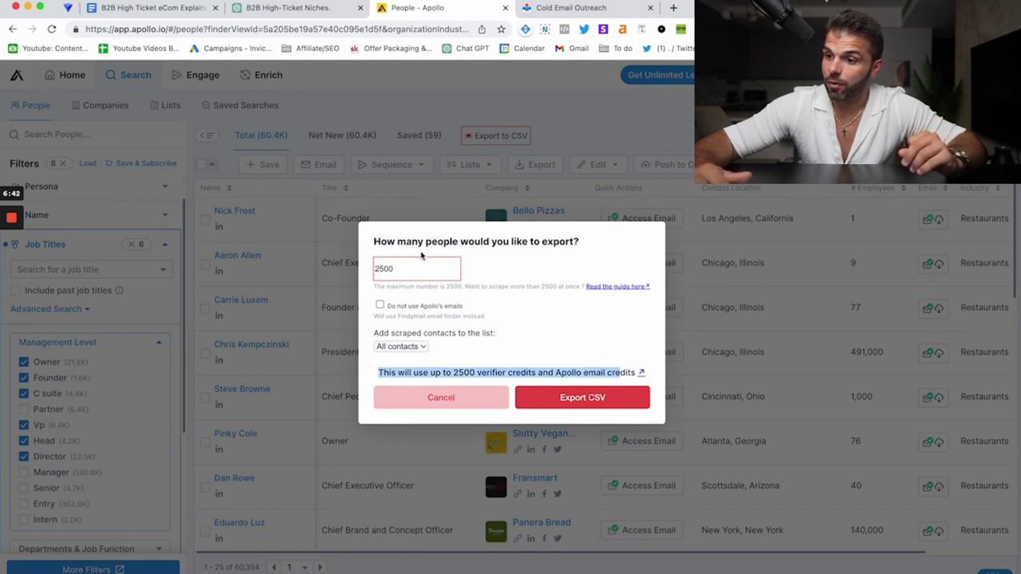
drag(423, 268, 370, 272)
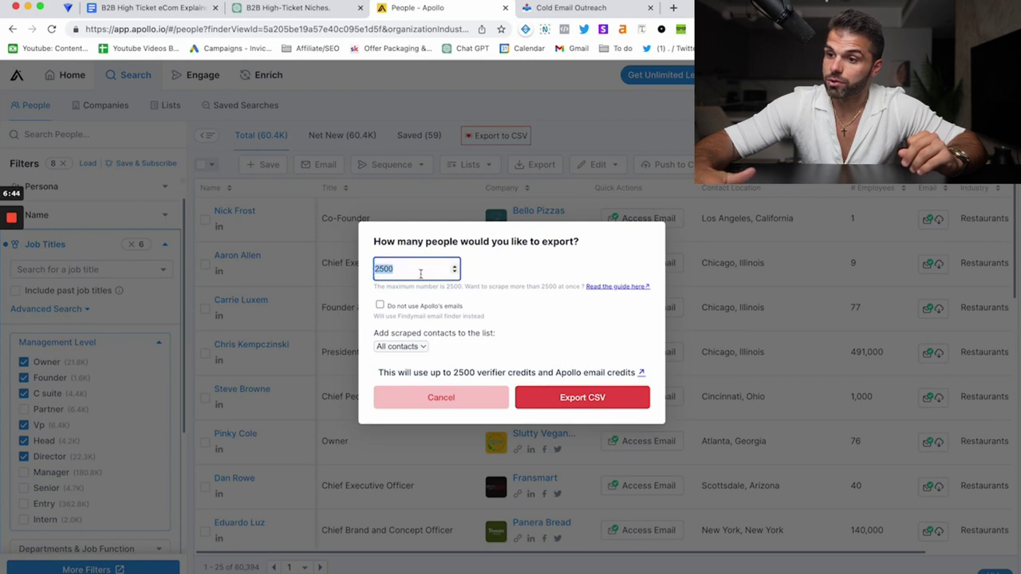
click(302, 325)
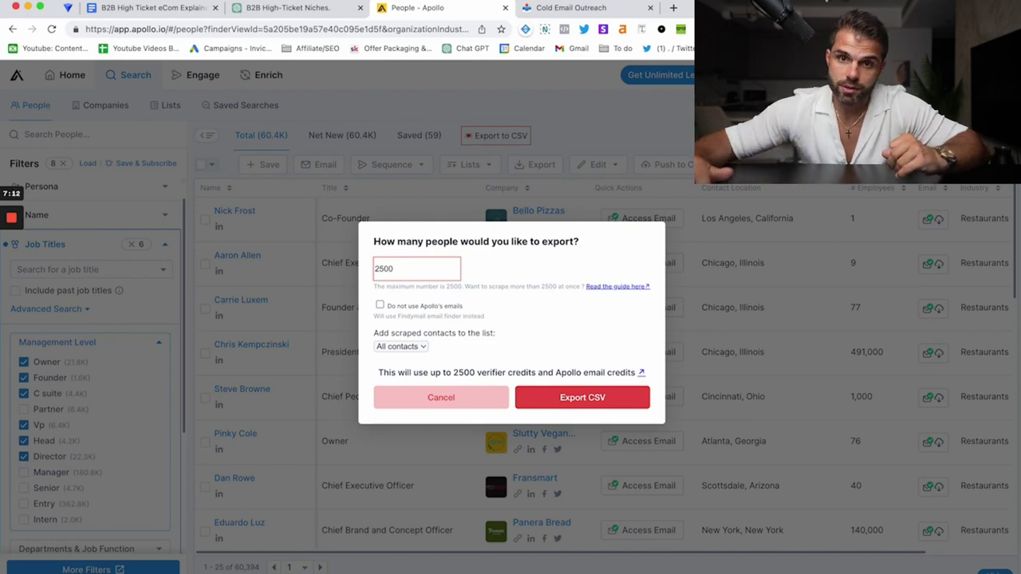
Step: Switch to the Cold Email Outreach guide, collapse Part 2, expand Part 1 on B2B outreach and read its Apollo search and export instructions
click(581, 10)
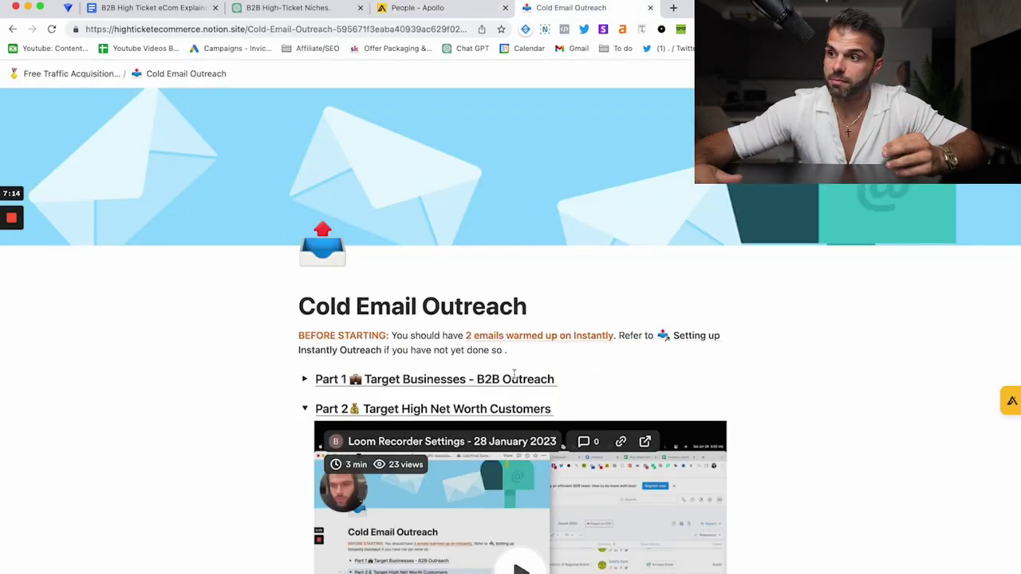
scroll(514, 375, down, 2)
click(303, 337)
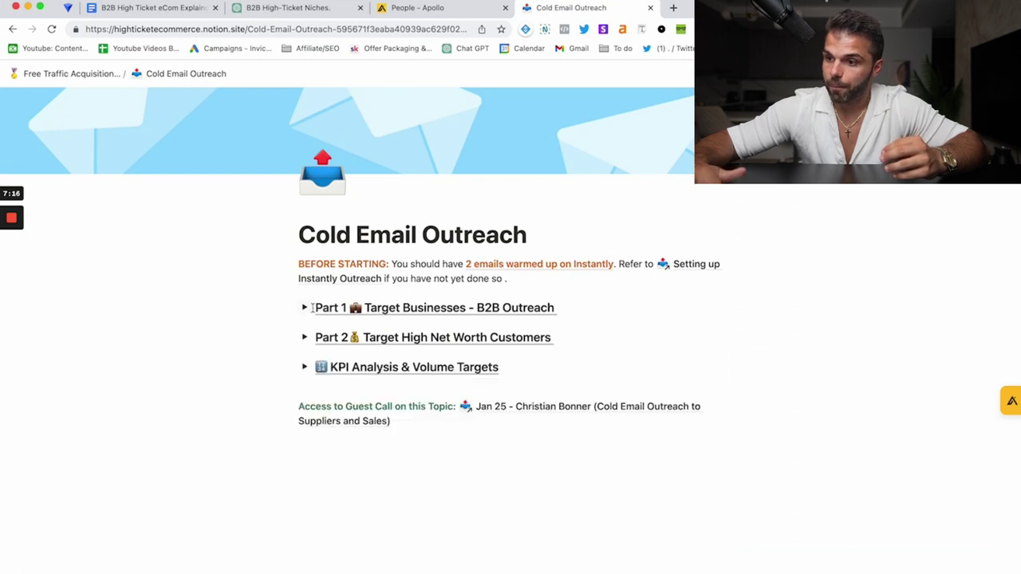
click(311, 308)
scroll(311, 311, down, 10)
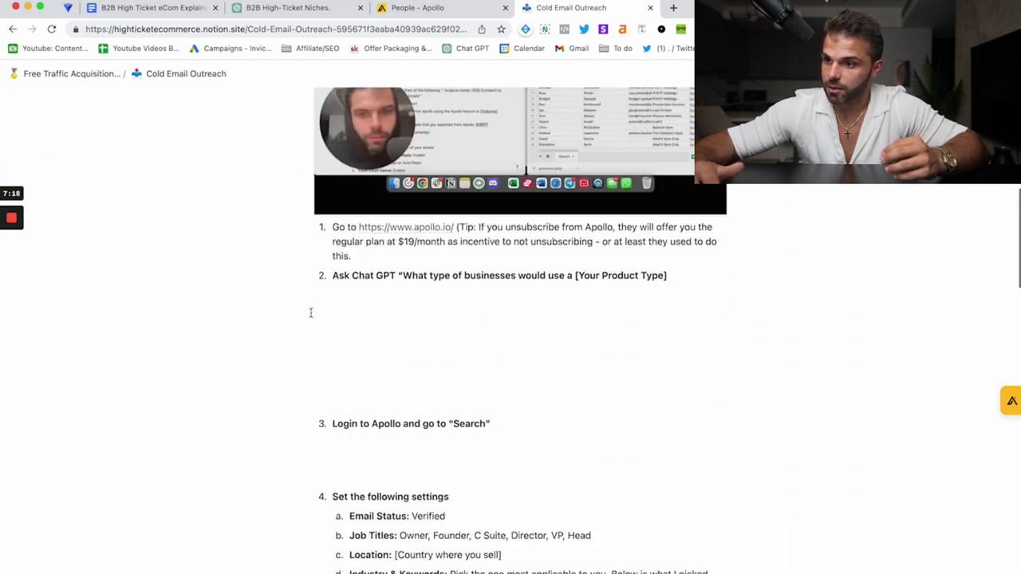
scroll(386, 300, down, 3)
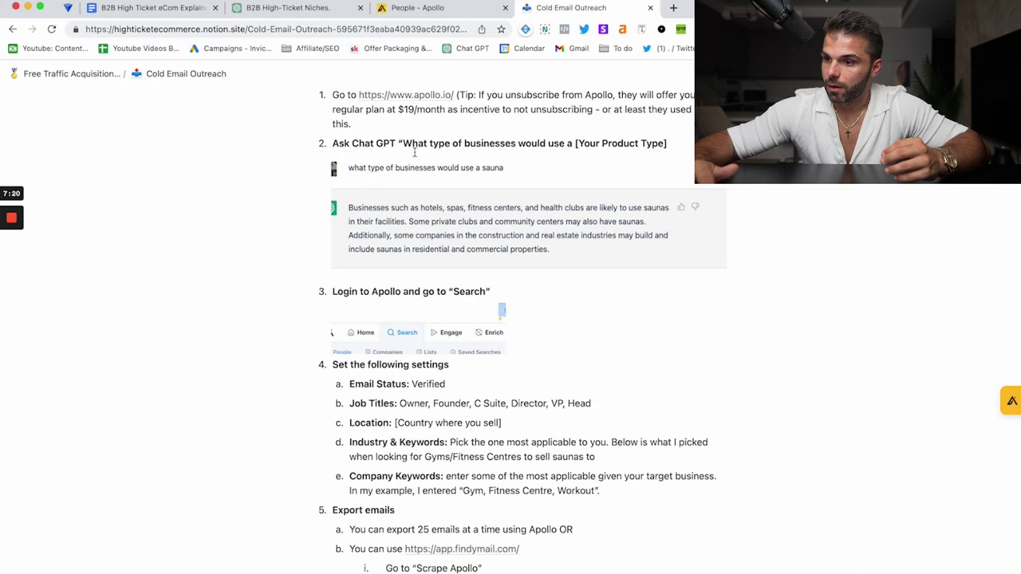
scroll(473, 194, down, 4)
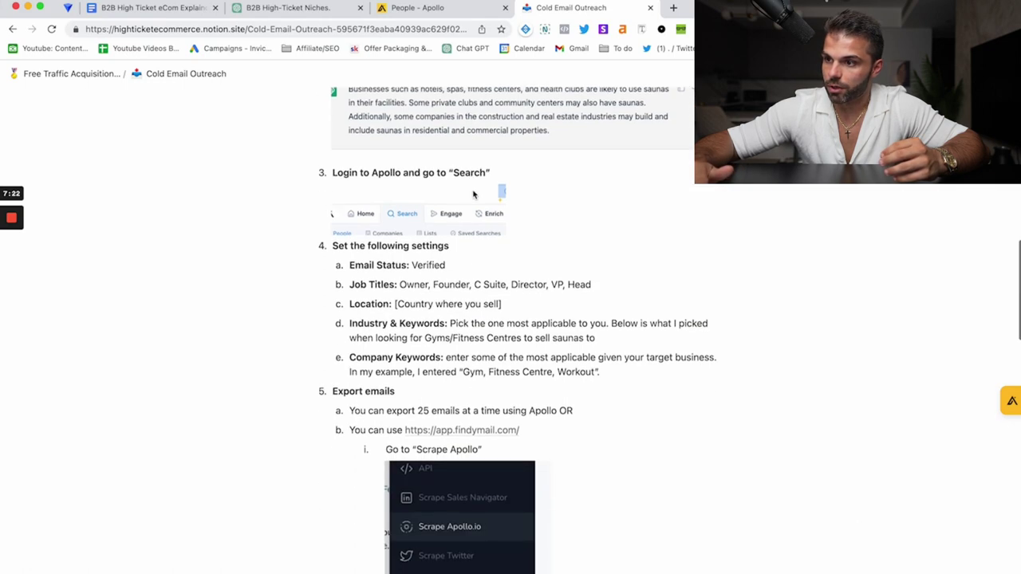
scroll(403, 195, up, 4)
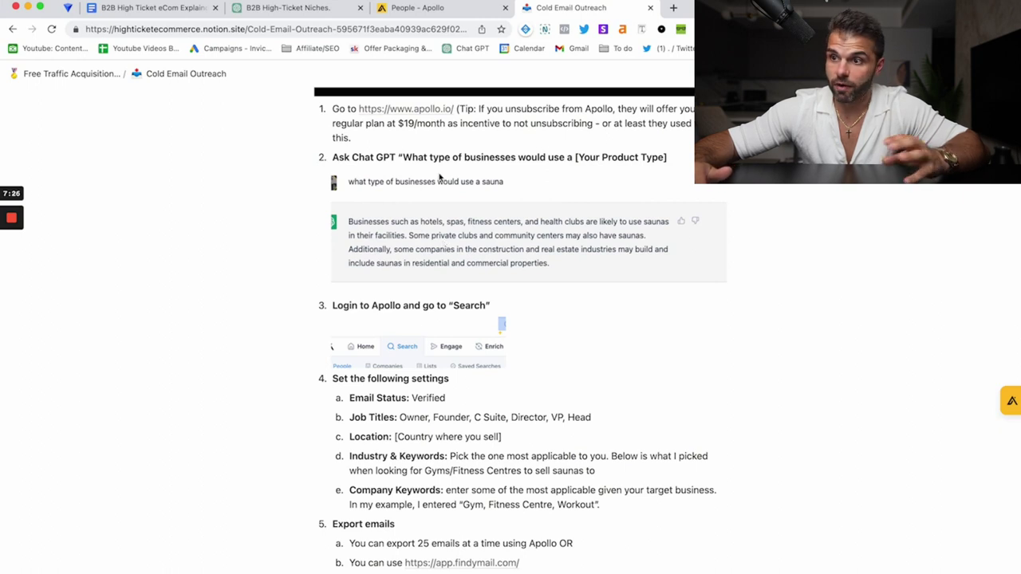
scroll(440, 177, down, 1)
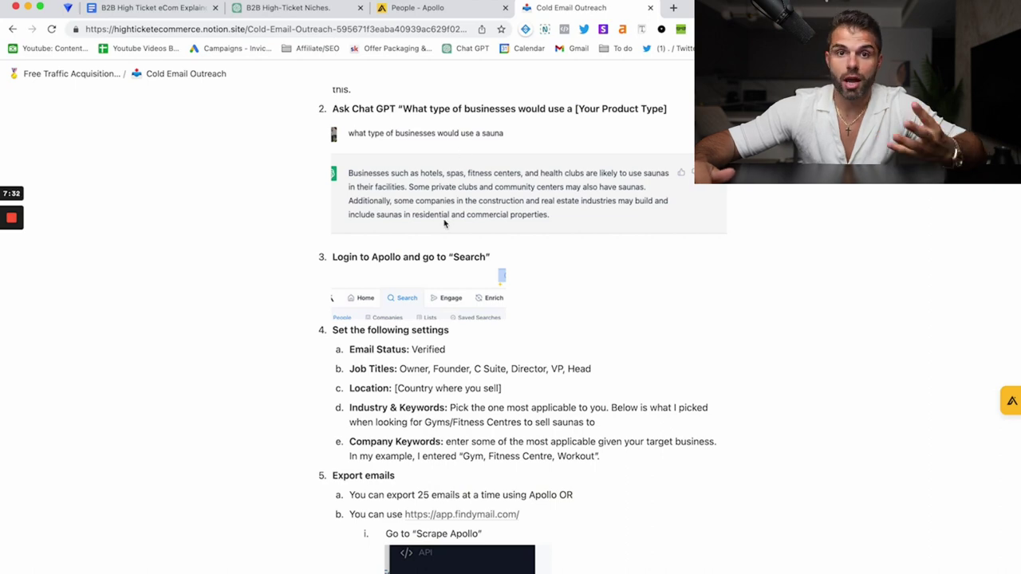
scroll(444, 224, down, 6)
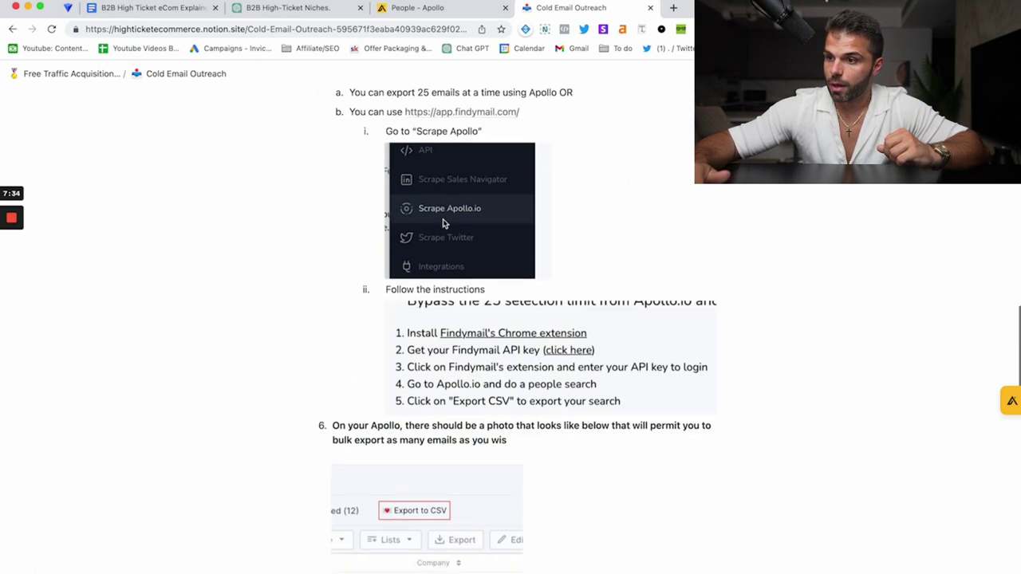
scroll(445, 224, down, 2)
Step: Return to Apollo, cancel the CSV export and filter the contacts by Verified email status
click(417, 7)
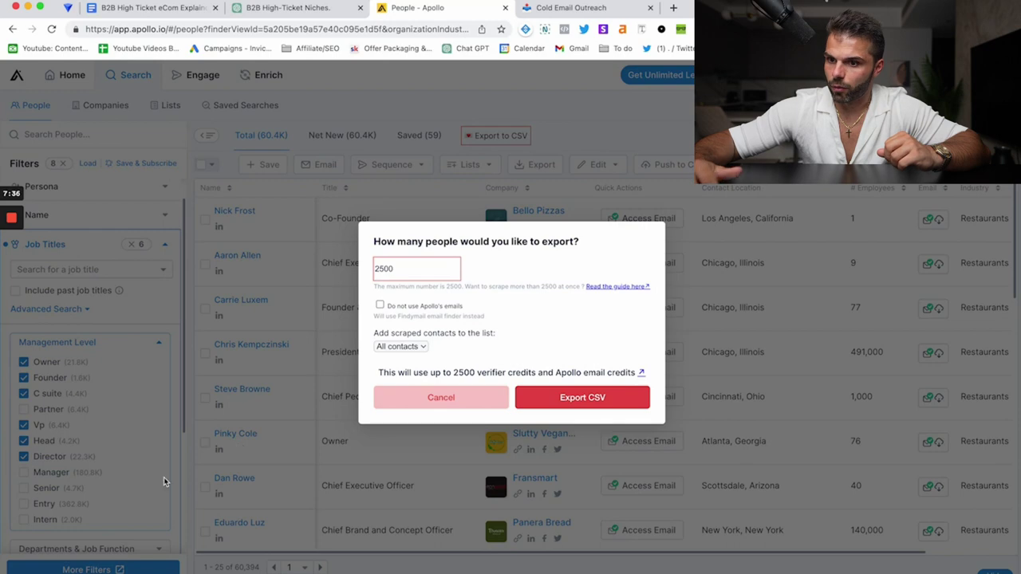
click(443, 396)
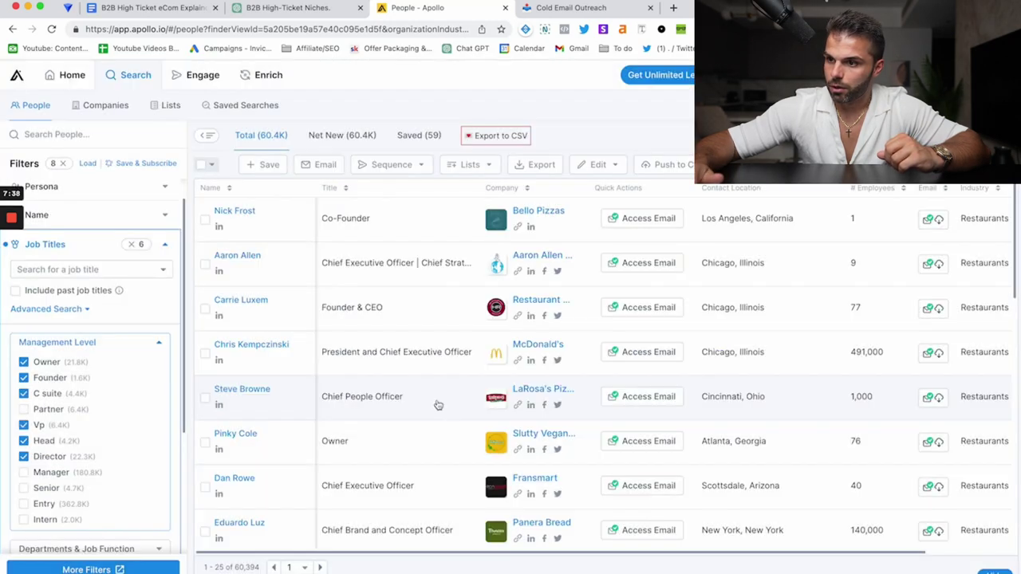
scroll(53, 466, down, 5)
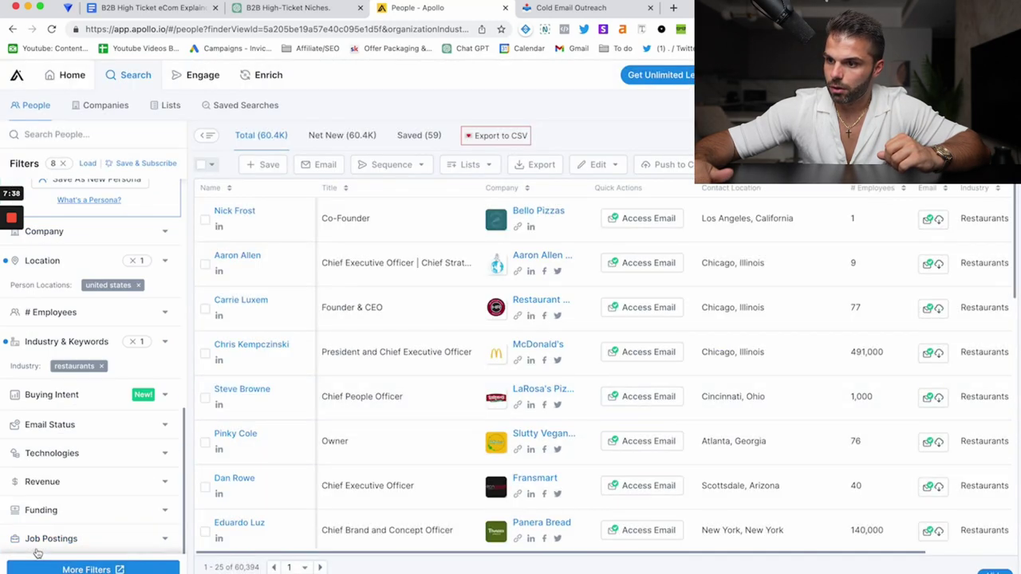
click(46, 426)
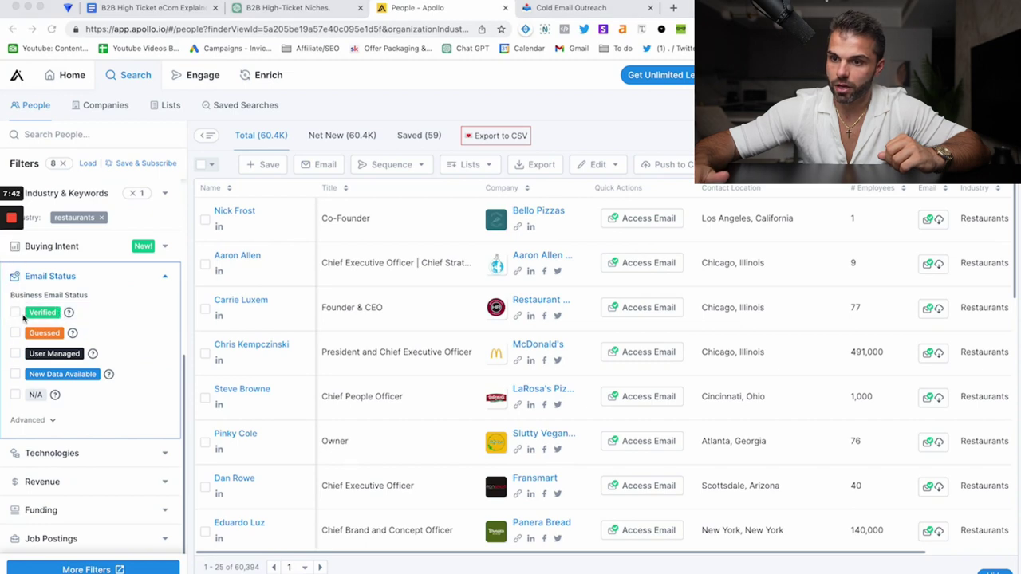
drag(53, 4, 73, 5)
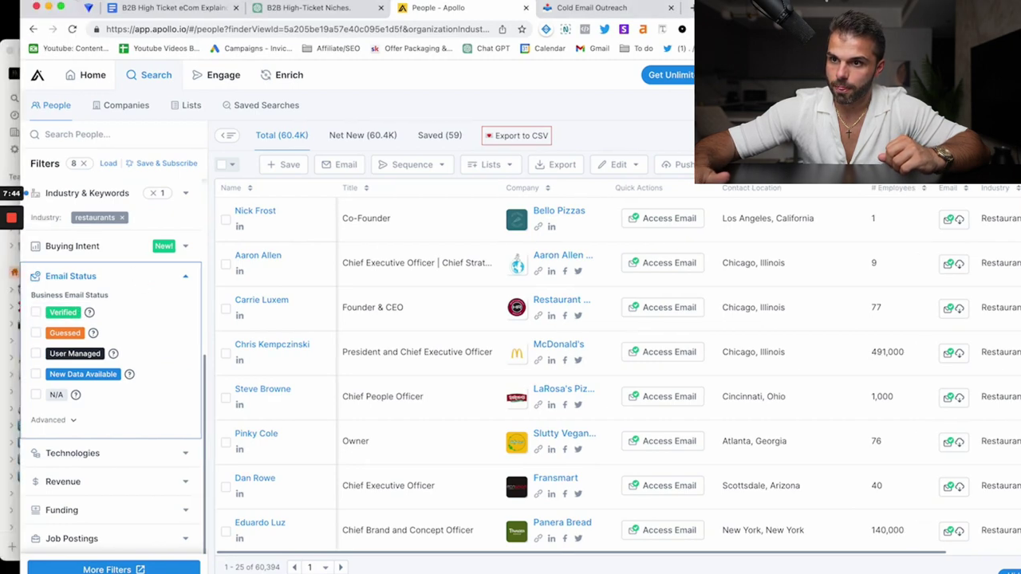
click(36, 313)
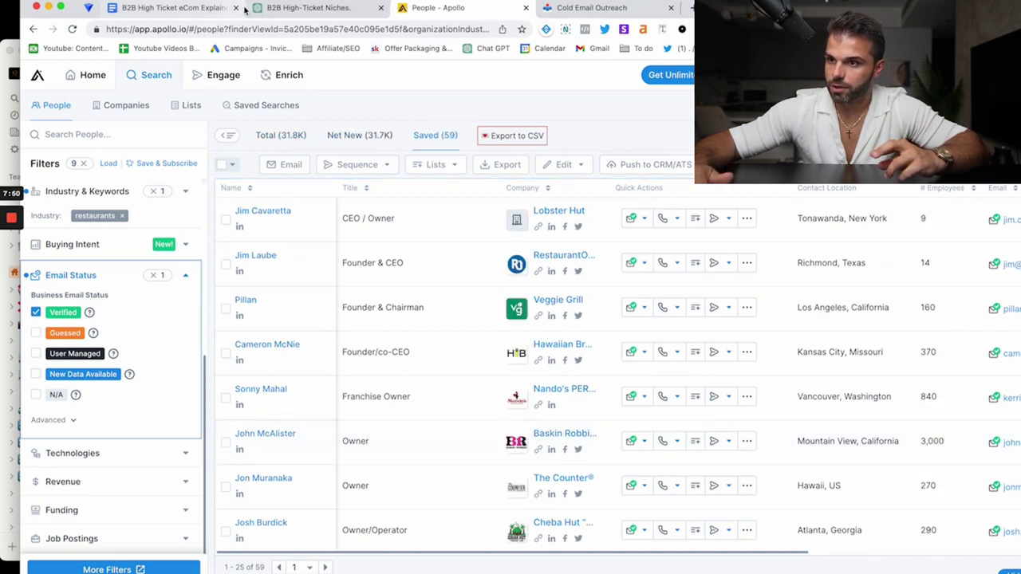
Step: Return to the Cold Email Outreach guide and expand the Email 1 (4 Variations) example templates under the campaign setup
click(182, 8)
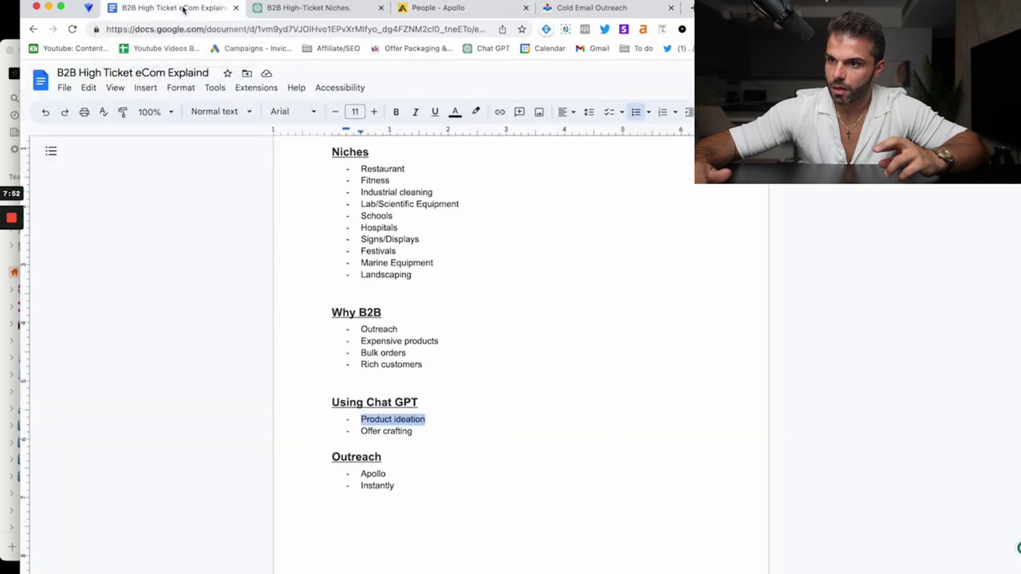
click(590, 8)
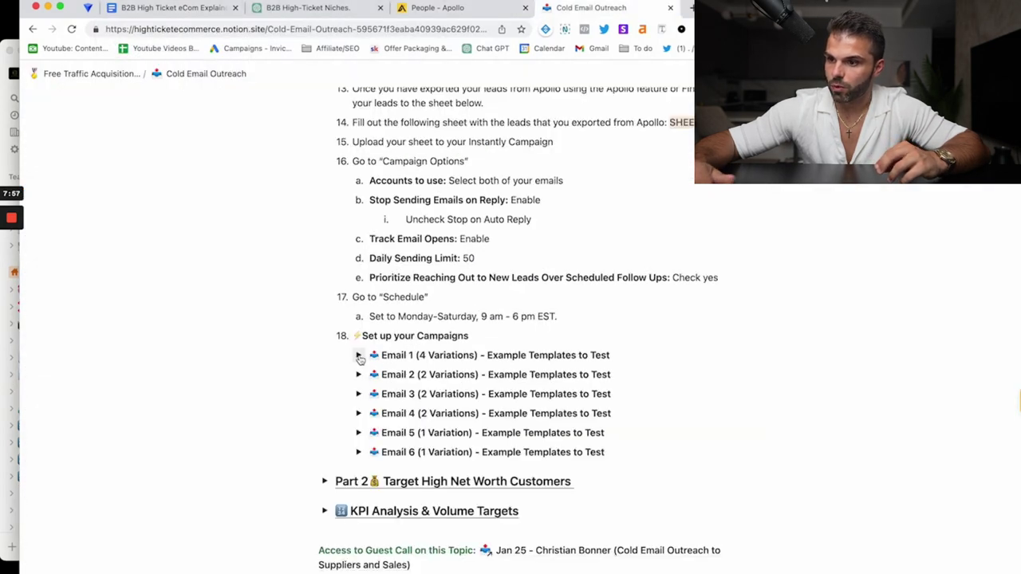
click(358, 357)
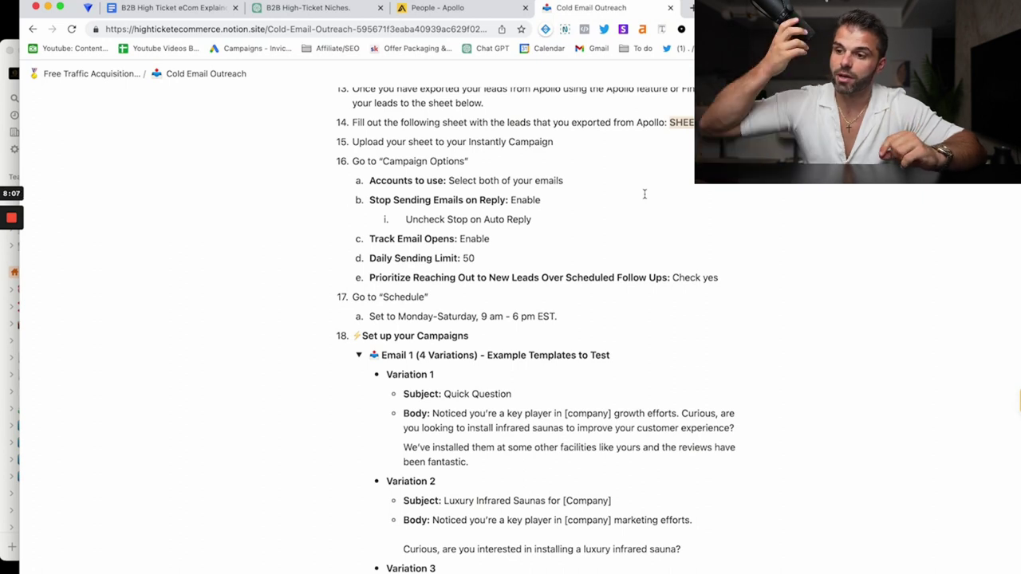
Step: Review the Email 1 (4 Variations) example templates and the other email template groups under Set up your Campaigns
scroll(559, 359, down, 3)
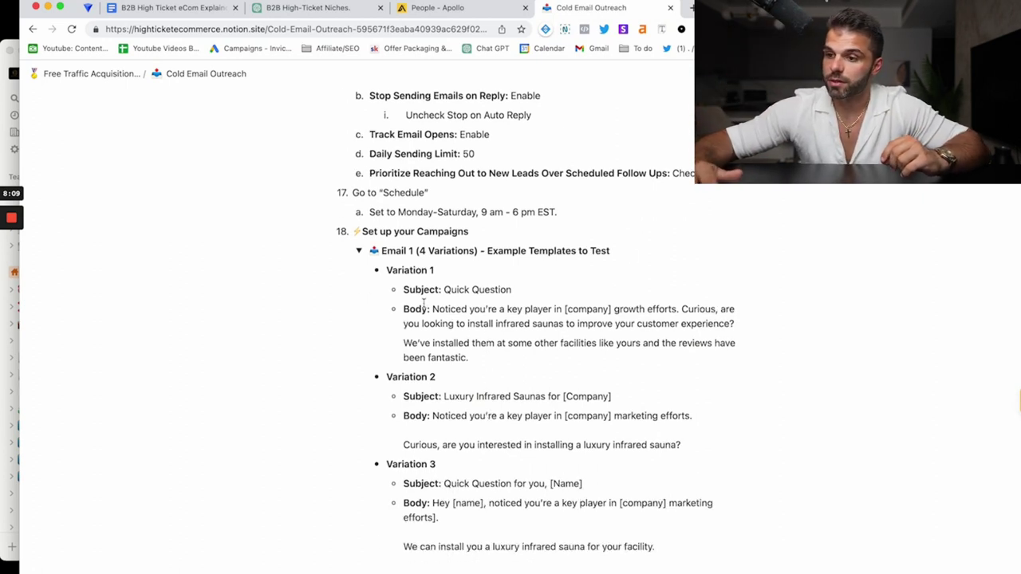
click(359, 250)
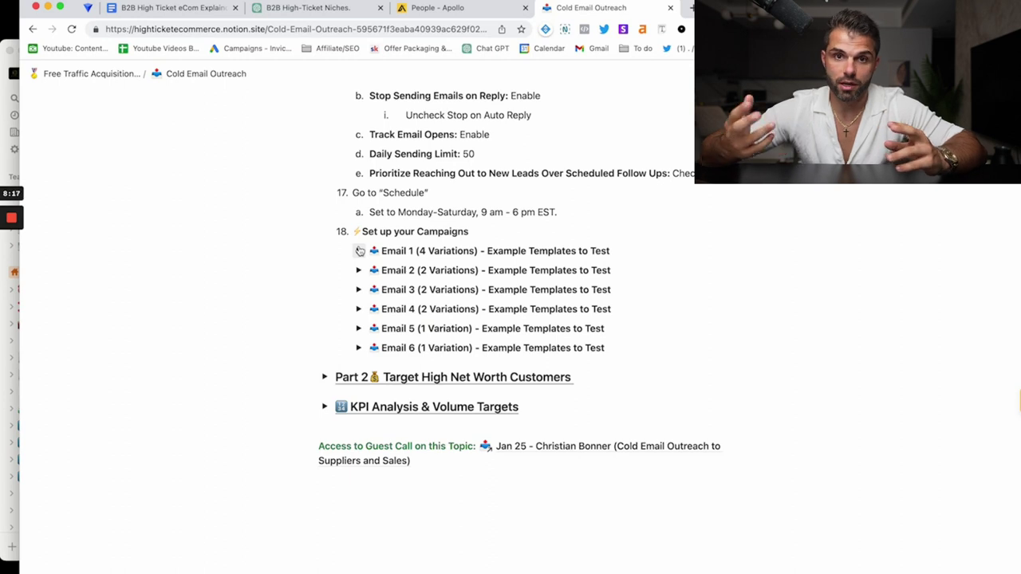
click(359, 250)
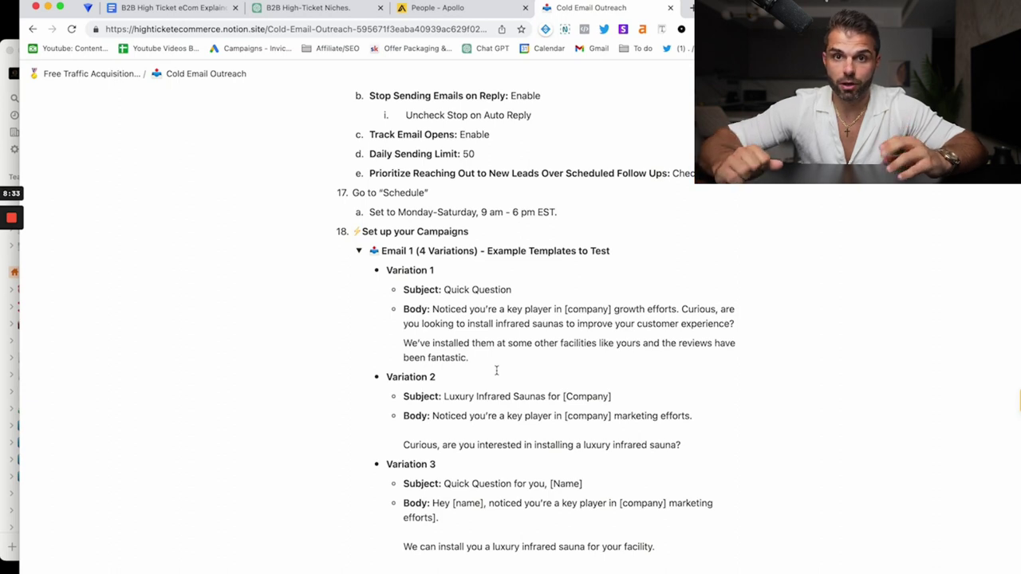
scroll(496, 370, down, 1)
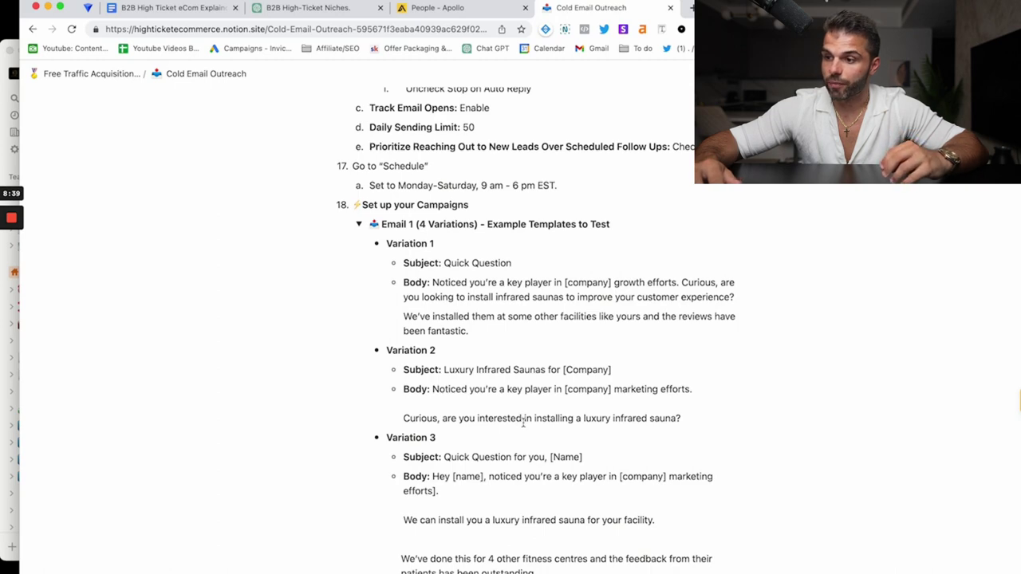
Step: Check the restaurant product list in ChatGPT, and return to the Cold Email Outreach guide to collapse the Email 1 templates
click(334, 10)
click(504, 361)
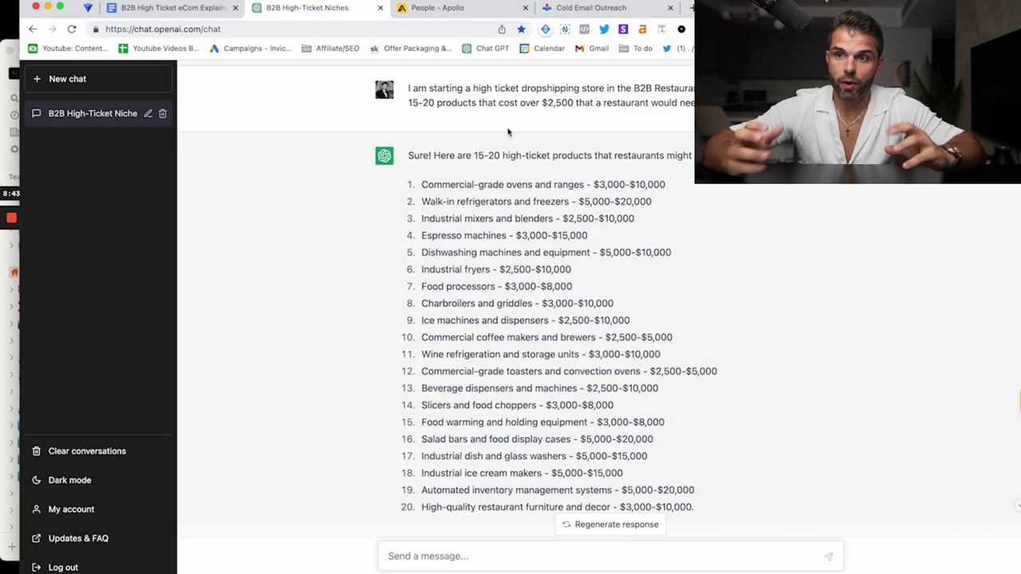
click(571, 7)
click(358, 224)
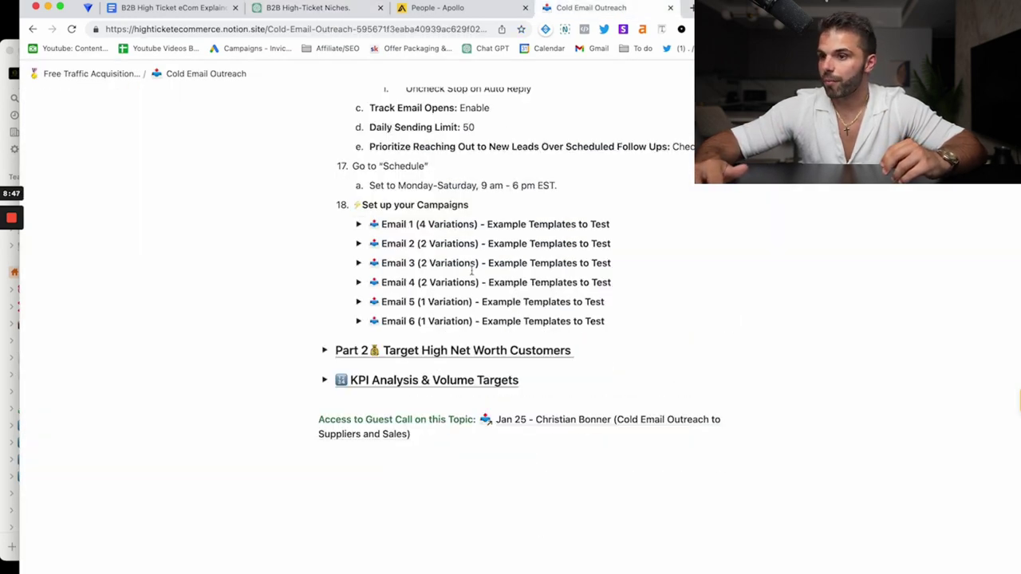
scroll(472, 272, up, 20)
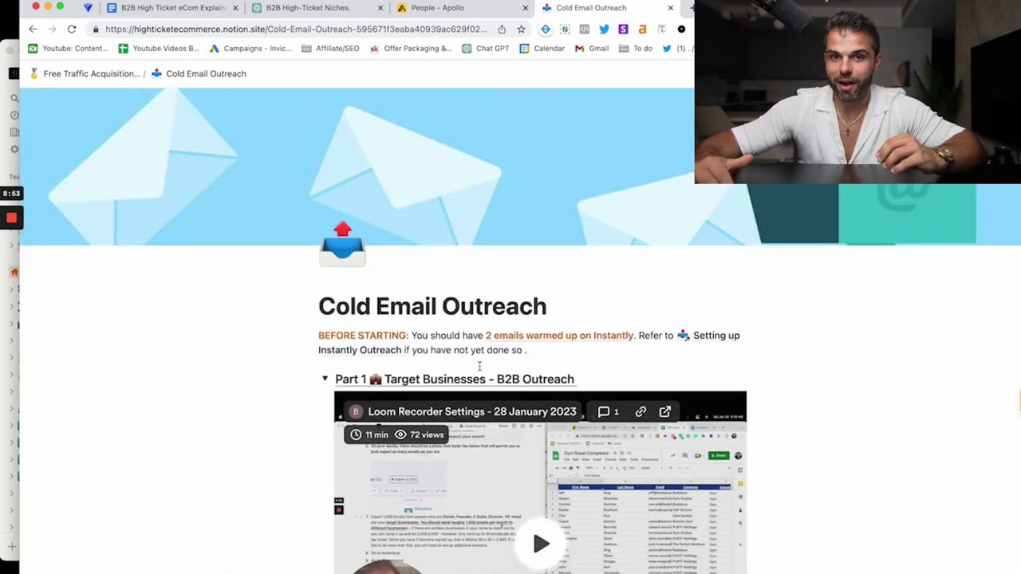
Step: Look over the filtered Apollo contacts and the Using Chat GPT section of the B2B High Ticket eCom Explaind document
click(470, 10)
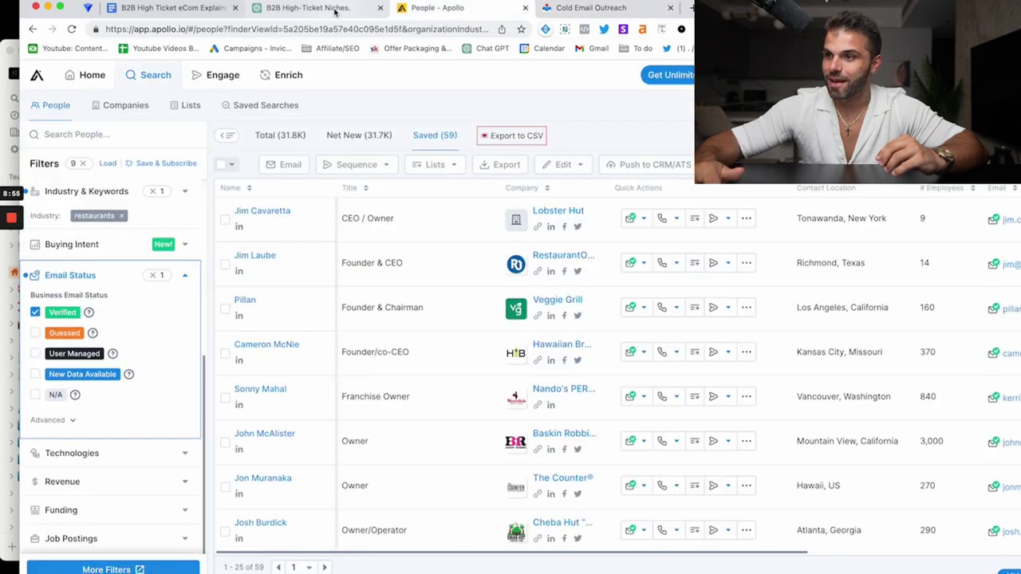
click(319, 8)
click(172, 9)
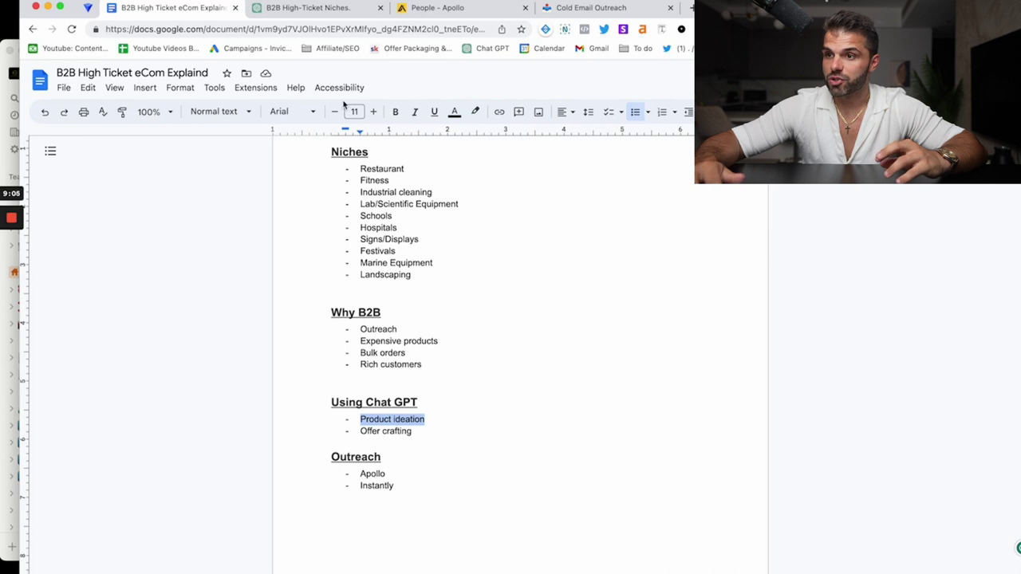
Step: Return to ChatGPT and copy "Commercial-grade ovens" from the first item of the restaurant product list
click(315, 9)
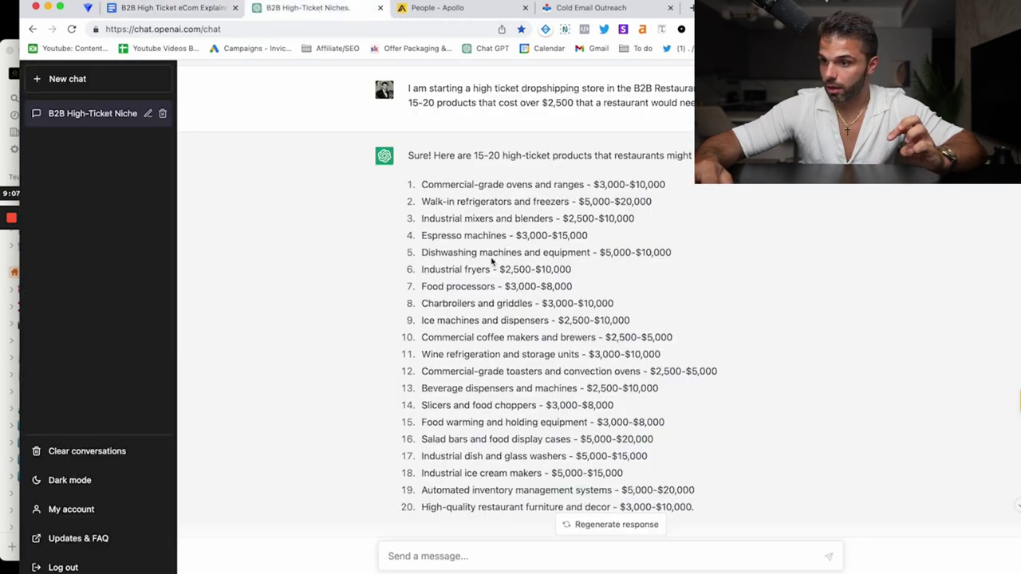
drag(533, 186, 421, 185)
key(cmd+c)
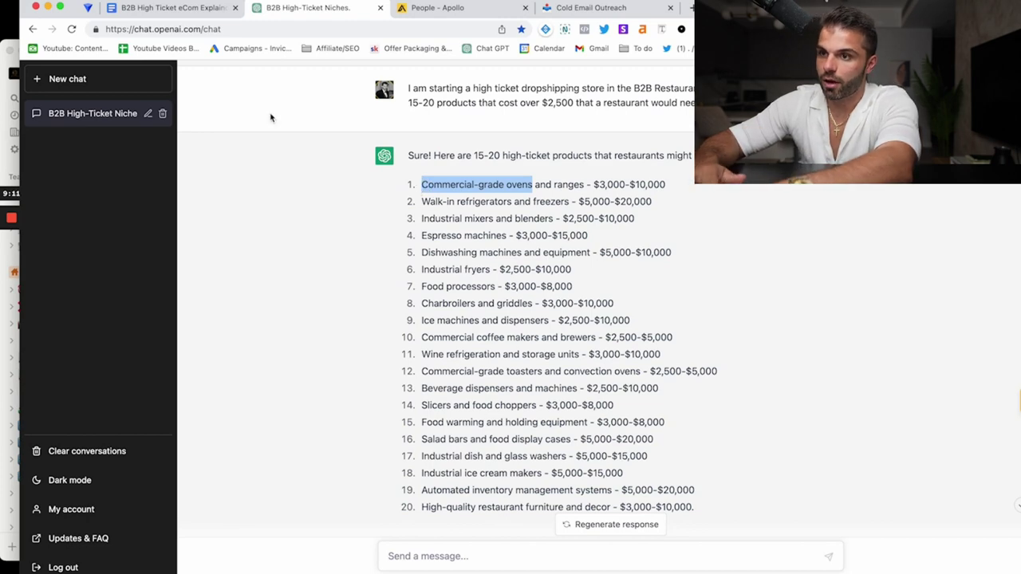
click(200, 11)
click(357, 14)
Step: Start a new ChatGPT message: "Cool. I am using a cold email outreach tool to send businesses offers on the items above."
click(430, 556)
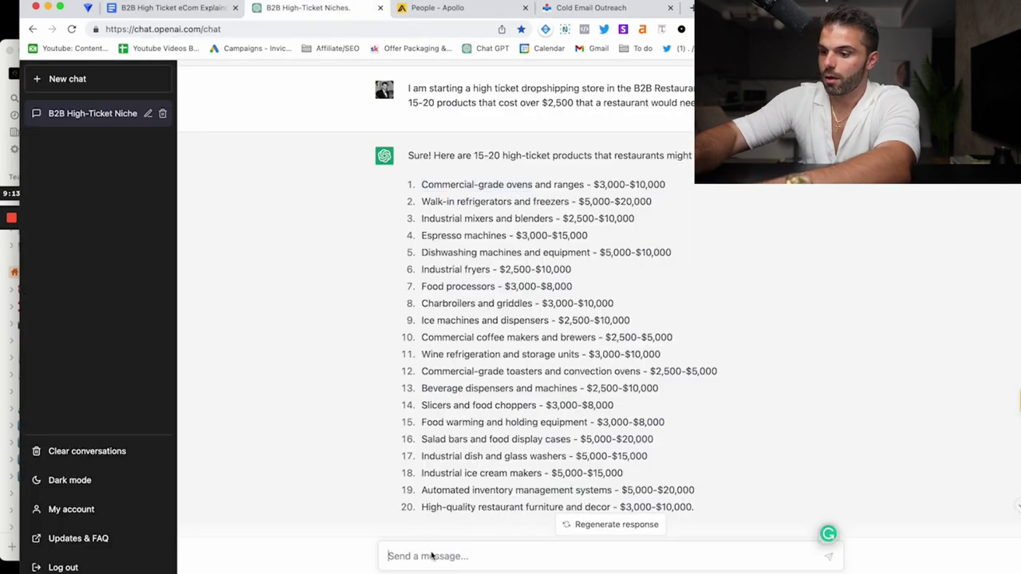
text(Cool.)
key(shift+Return)
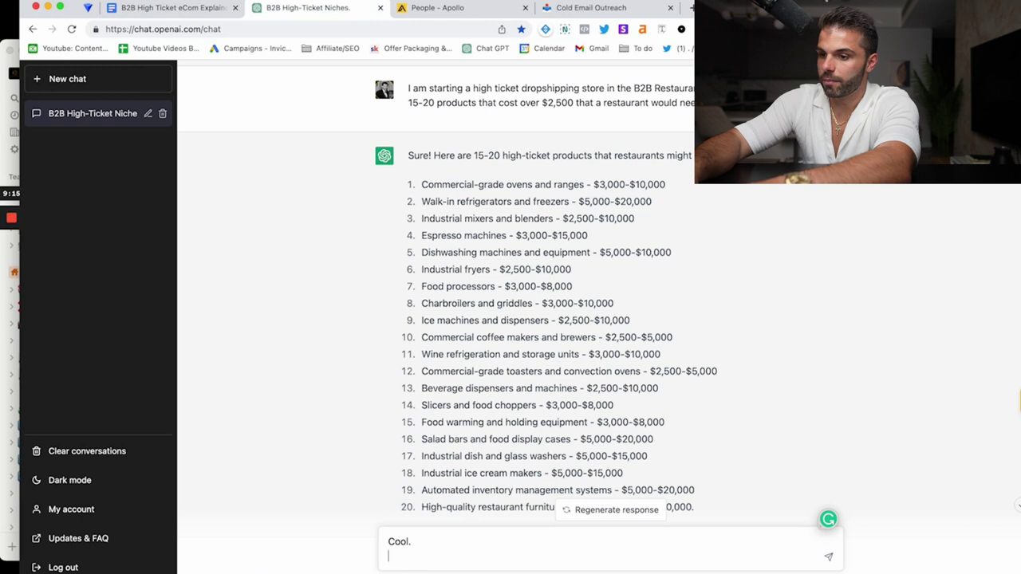
key(shift+Return)
text(I am a)
text(sing a cold email outreach to s)
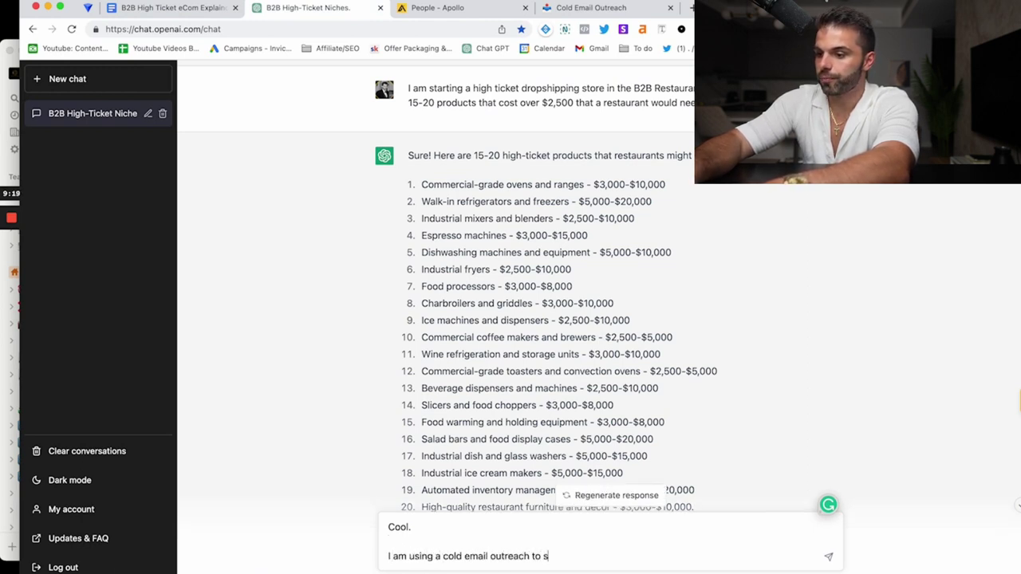
text(ol )
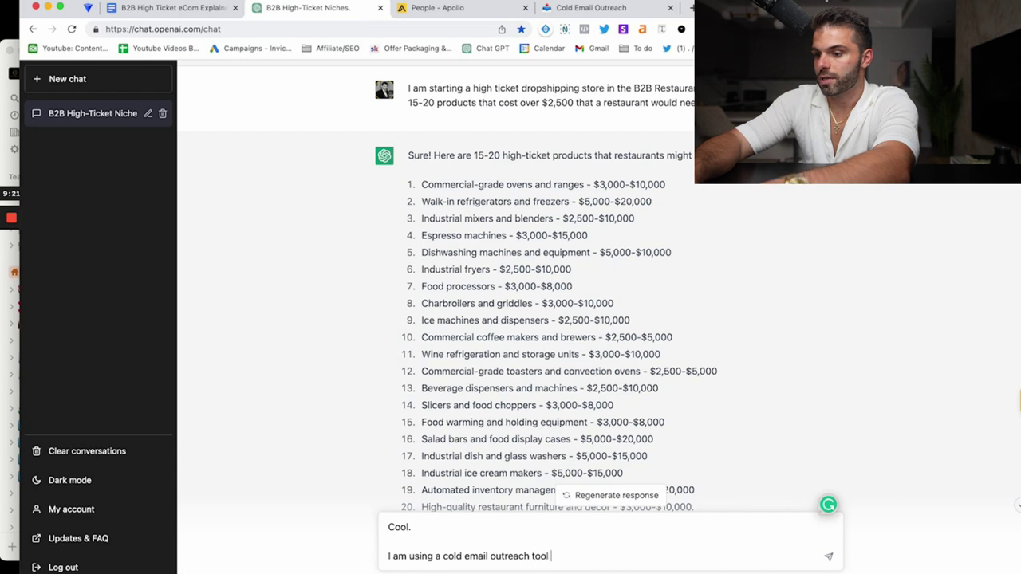
text(to send businessses o)
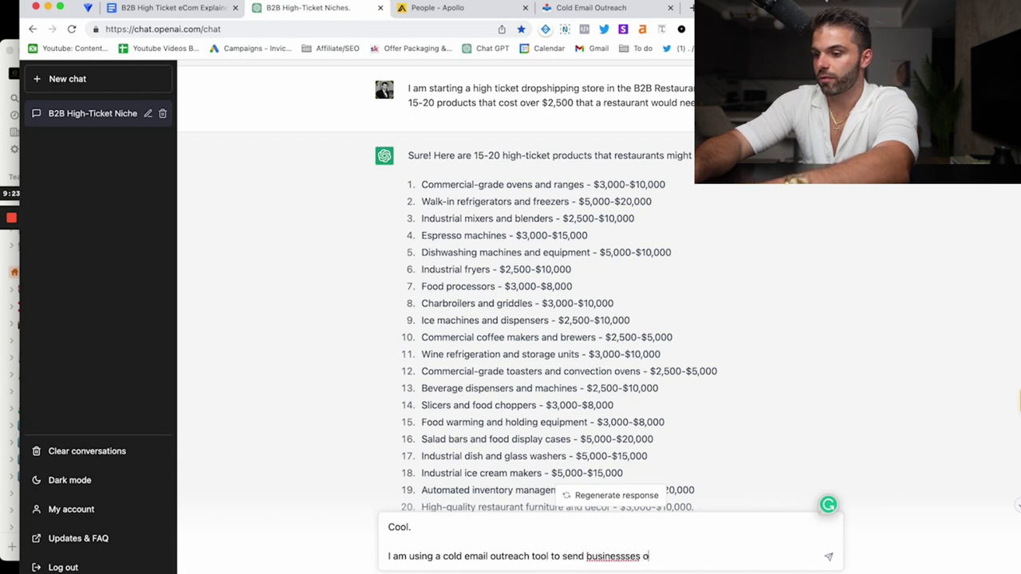
key(BackSpace)
key(BackSpace)
key(BackSpace)
key(BackSpace)
key(BackSpace)
text(es offers on t)
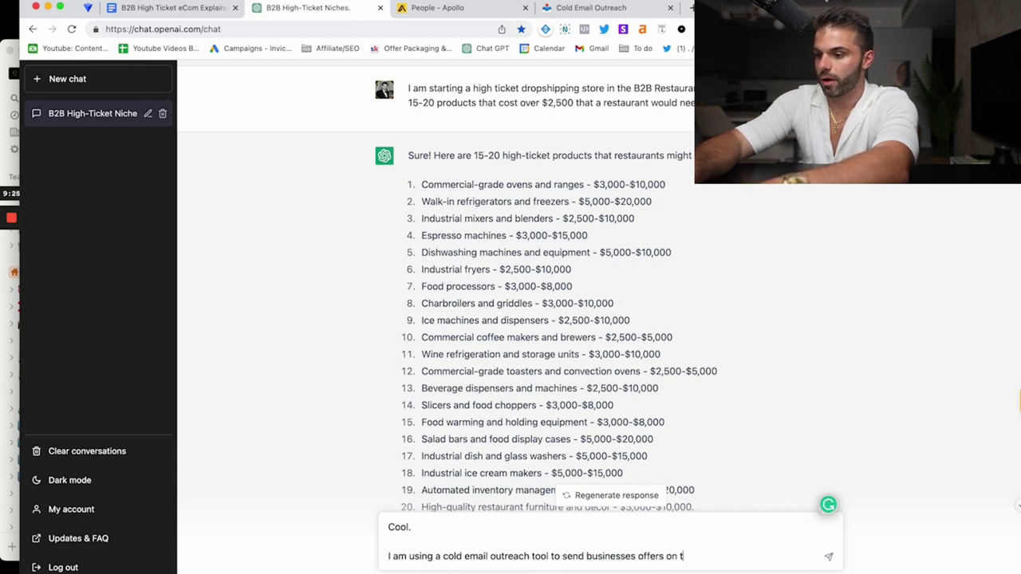
text(he items of)
key(BackSpace)
key(BackSpace)
text(ab)
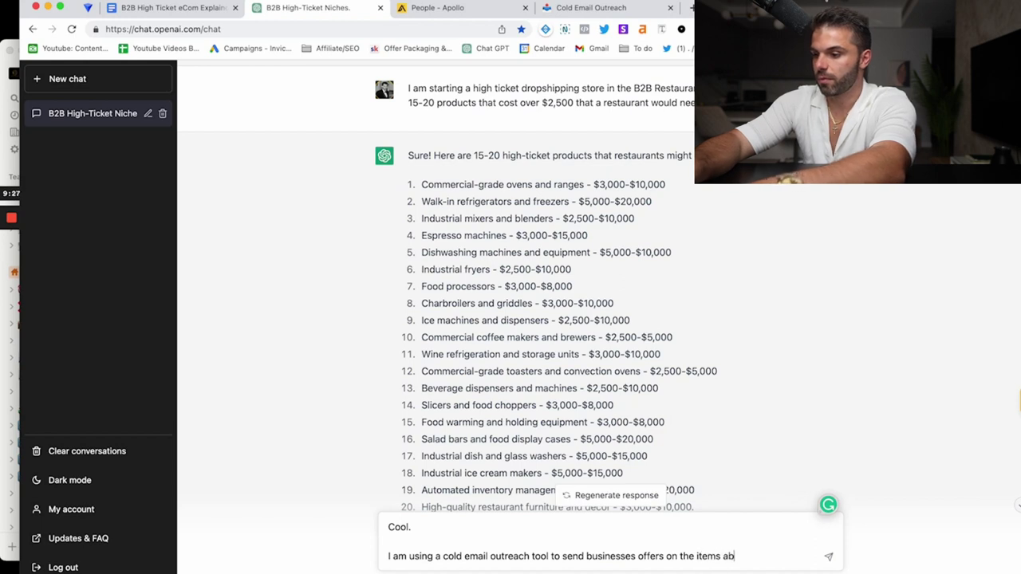
text(ove.)
Step: Add the request "Please write me a sequence of 4 cold emails with direct response marketing aimed at selling Commercial-grade ovens to restaurants."
key(shift+Return)
key(shift+Return)
text(Please )
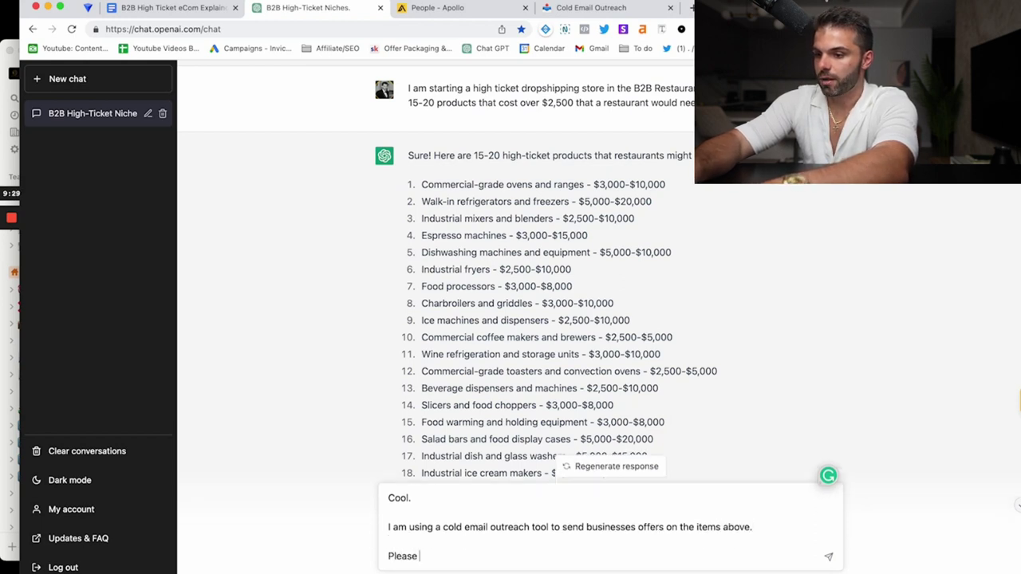
text(write me a sequence)
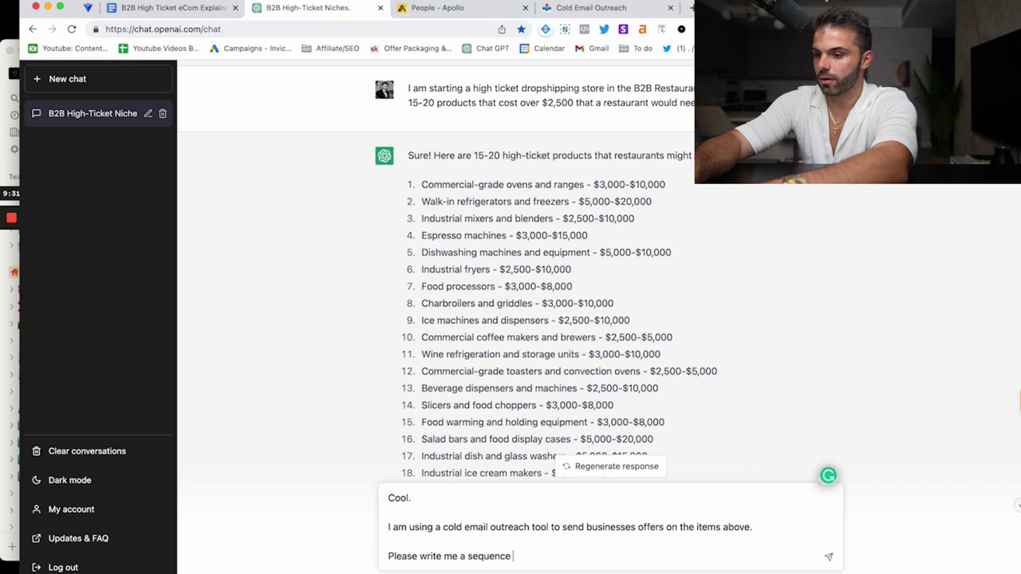
text( of 4 cold emails )
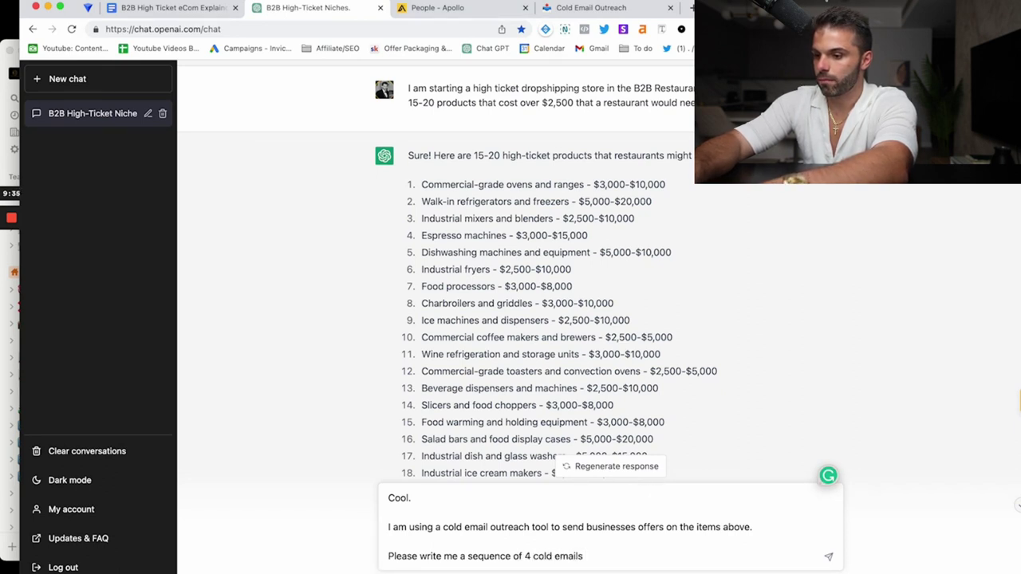
text(with direct)
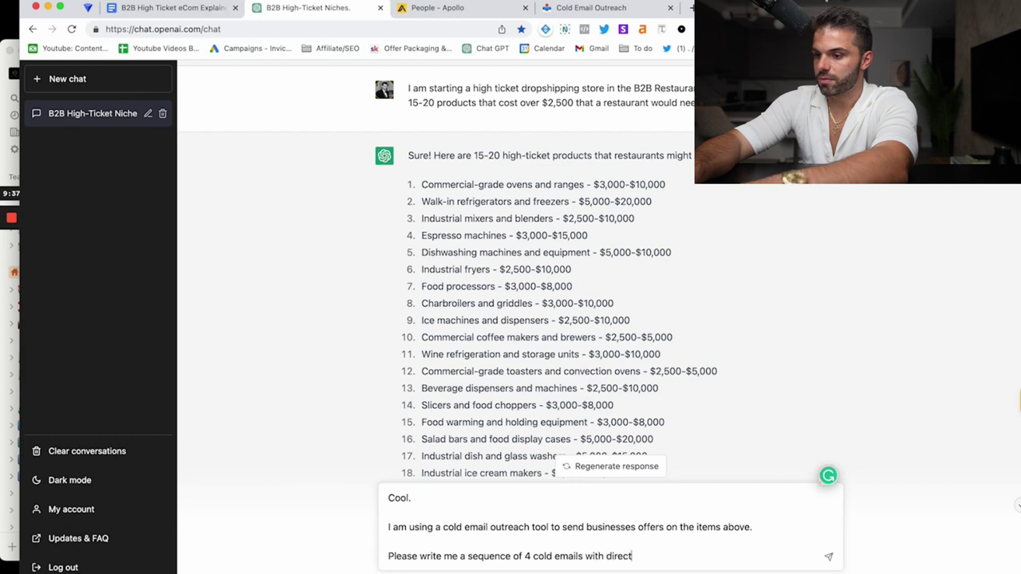
text( response marketing aimed a)
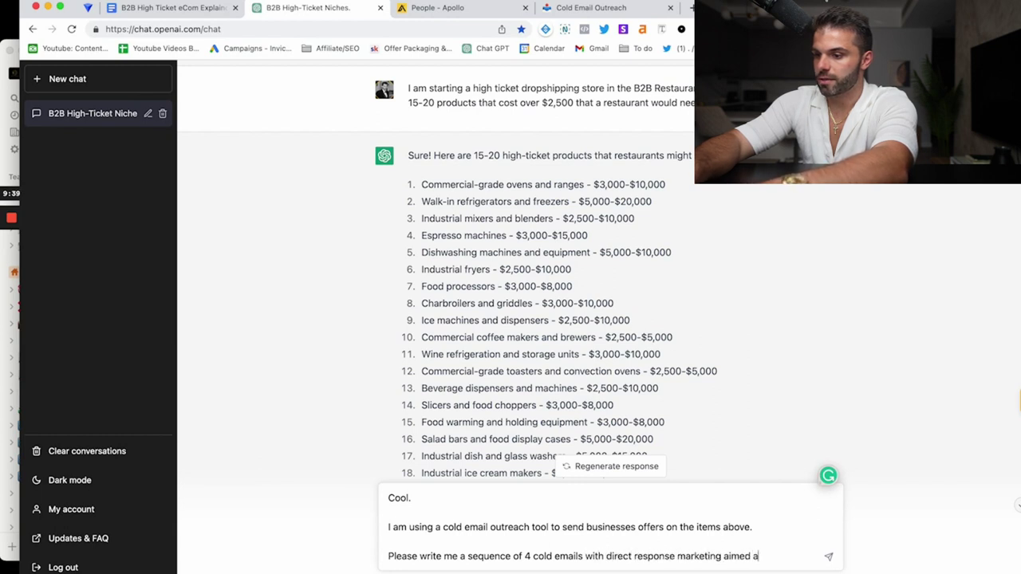
text(t selling)
key(cmd+v)
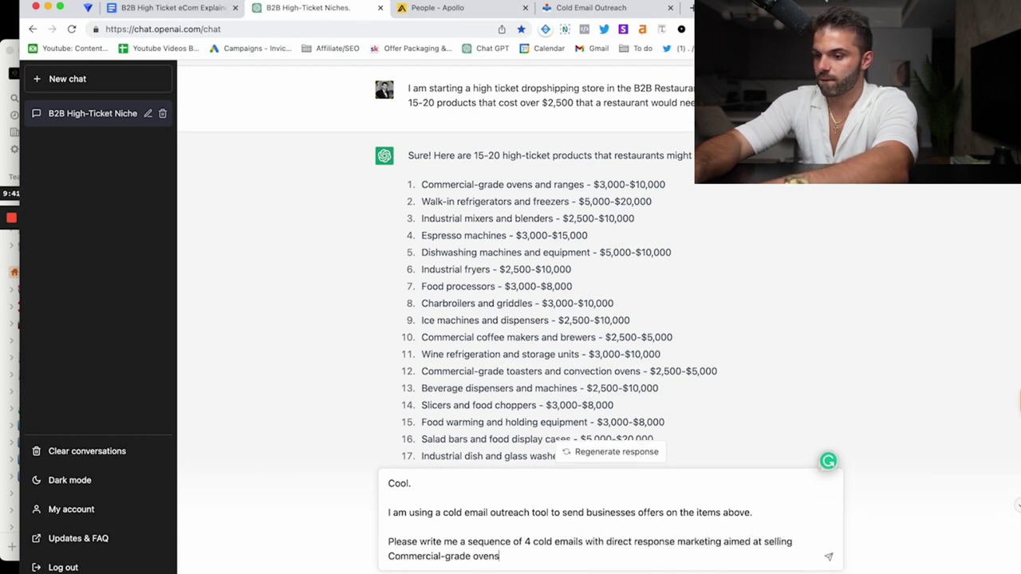
text(to restaurants.)
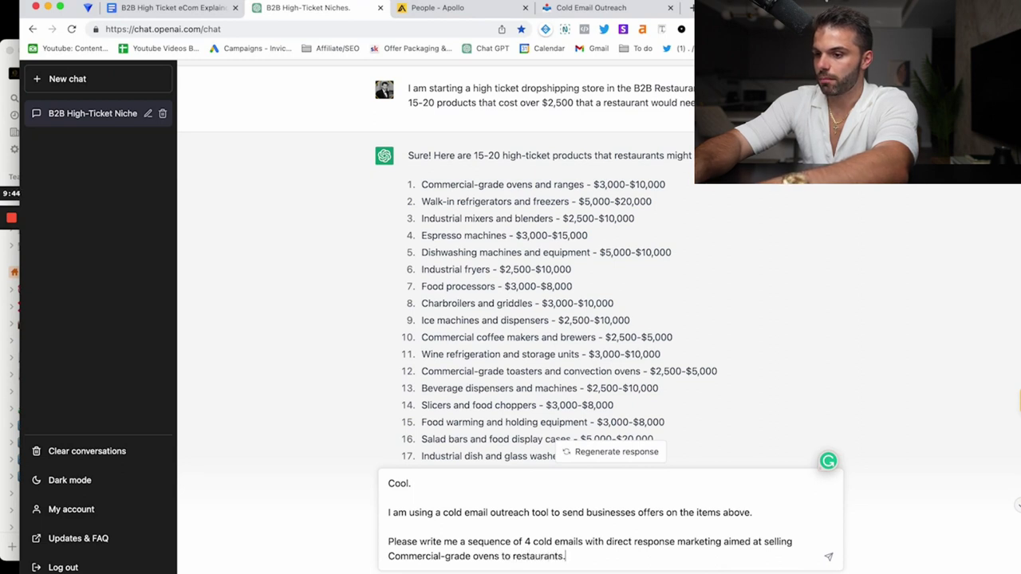
Step: Add the closing paragraph "Please provide me the scripts now that I can plug into my tool." and send the prompt
key(shift+Return)
text(pleas)
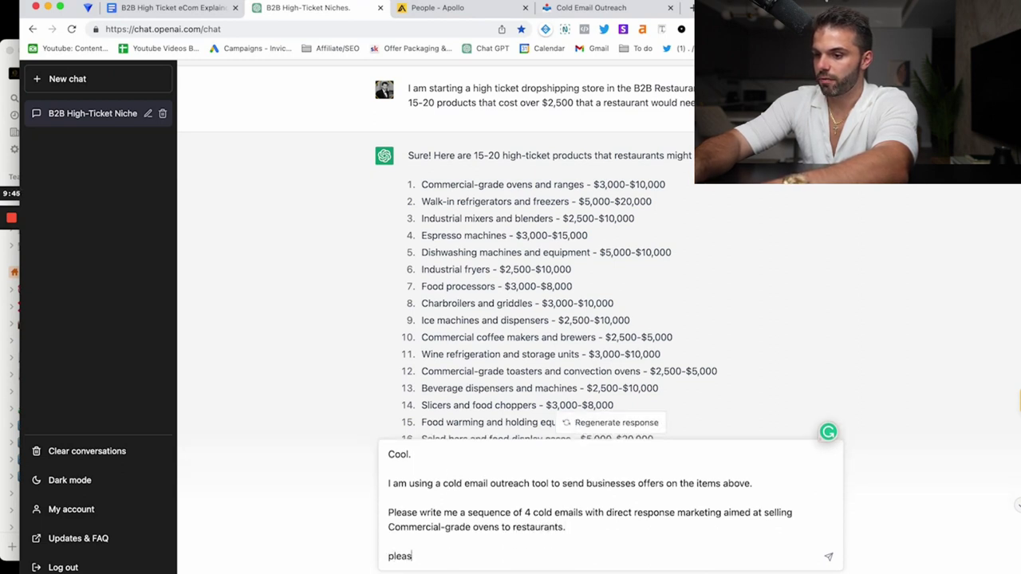
key(BackSpace)
key(BackSpace)
text(Please provide mte)
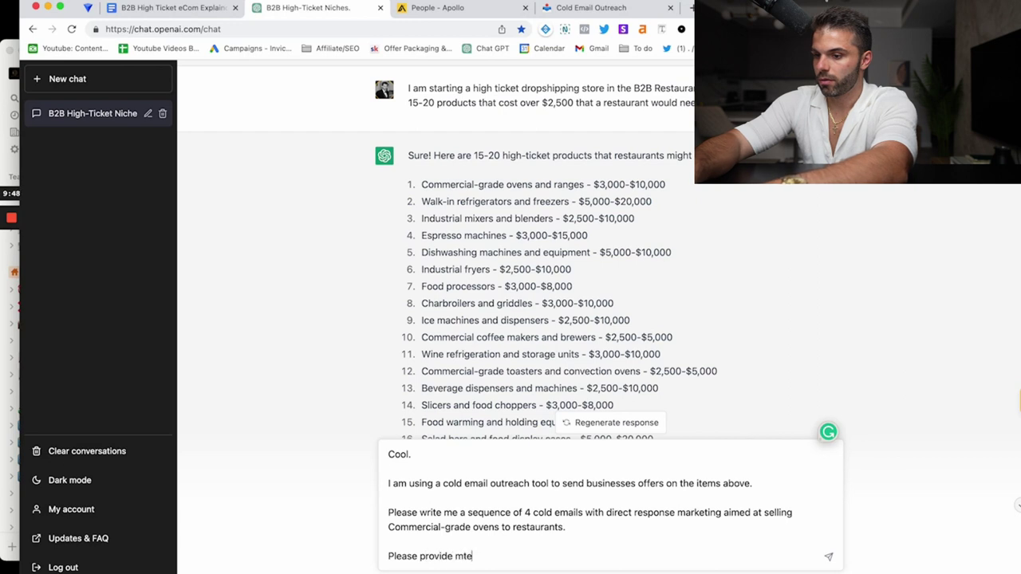
key(BackSpace)
text(th)
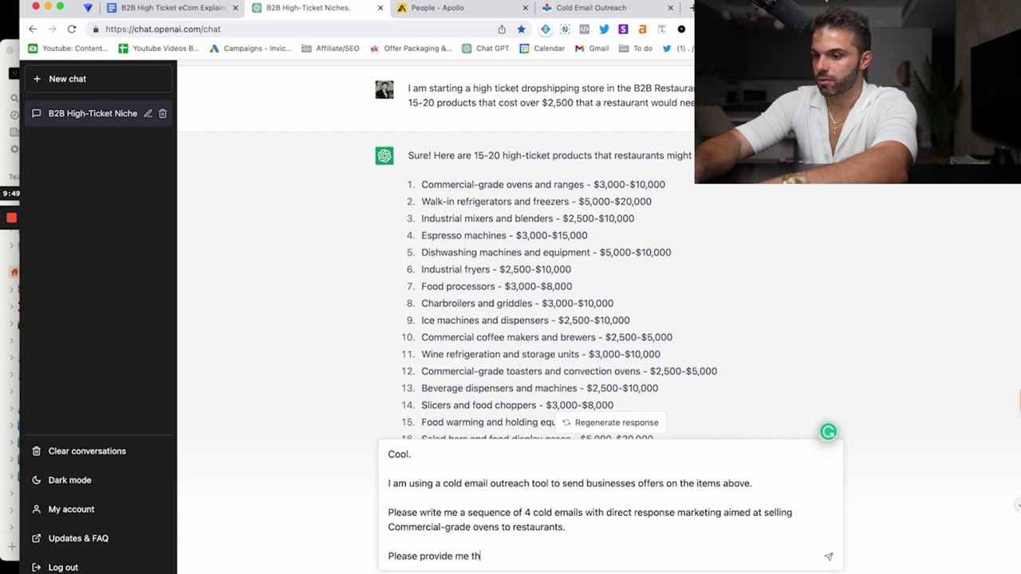
text(e scripts now t)
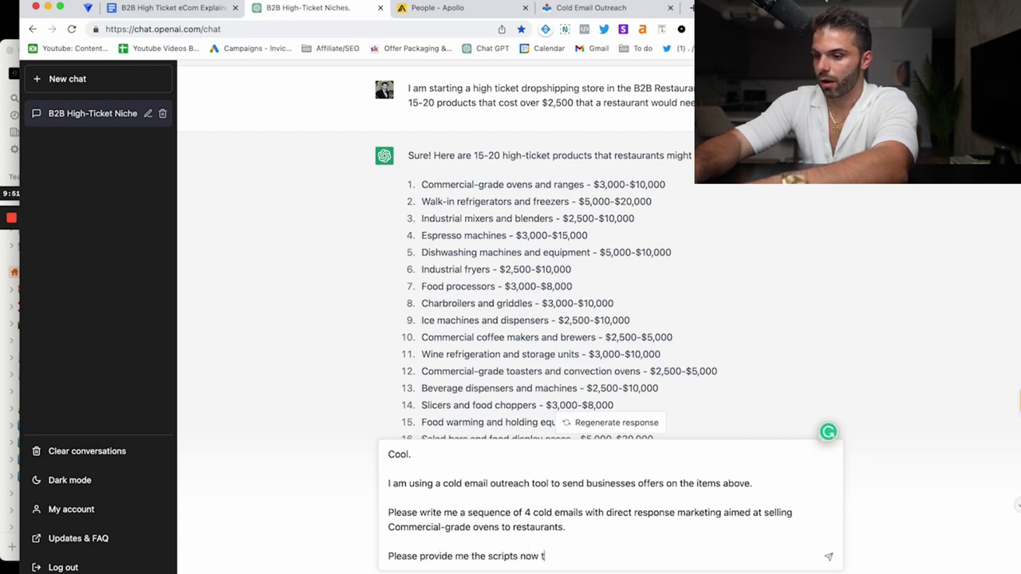
text(hat I can plu)
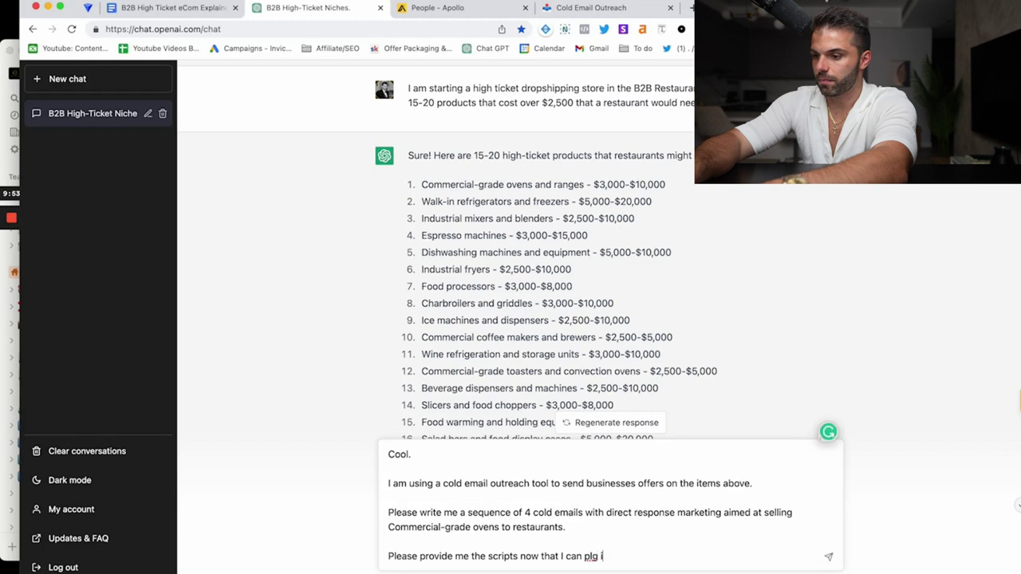
text(g into my t)
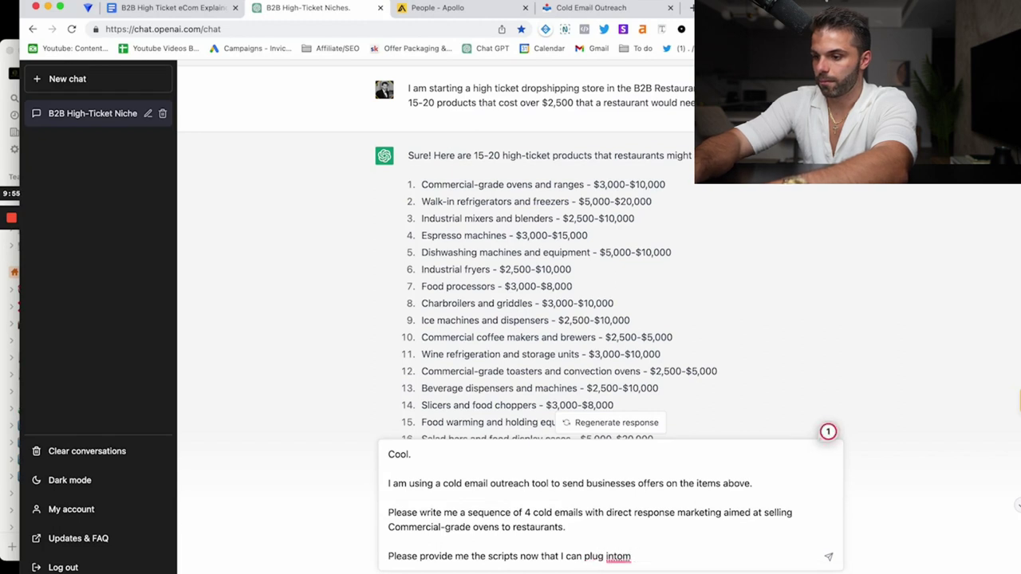
text(ool.)
key(Return)
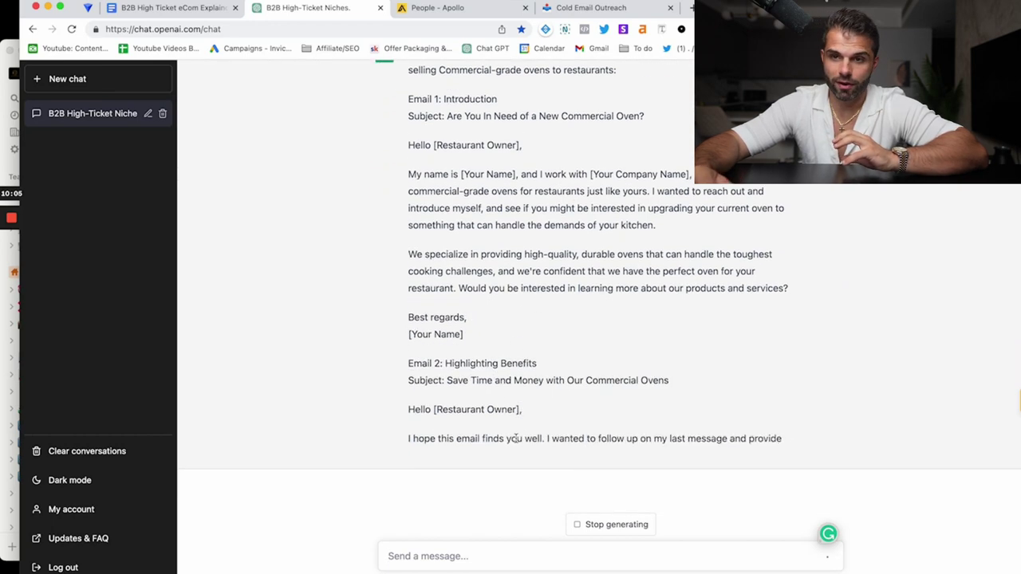
Step: Read the generated Email 1: Introduction script and highlight its text down to the sign-off
scroll(445, 269, up, 3)
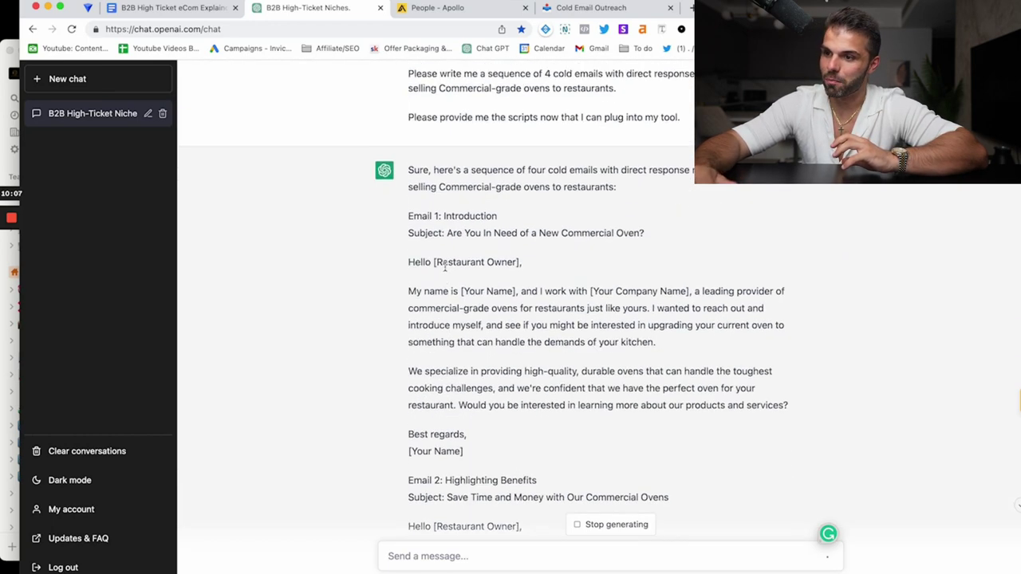
drag(409, 211, 603, 438)
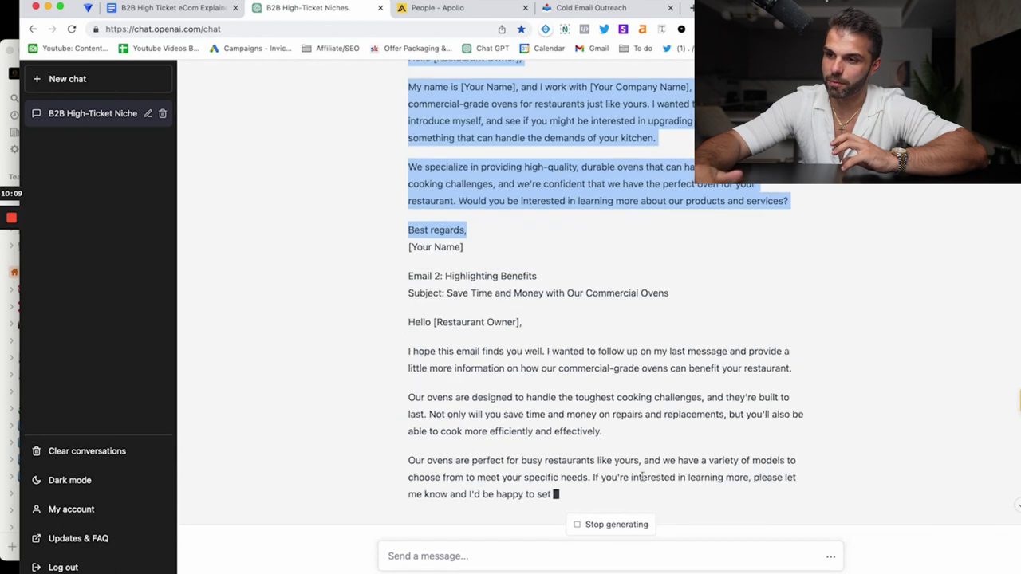